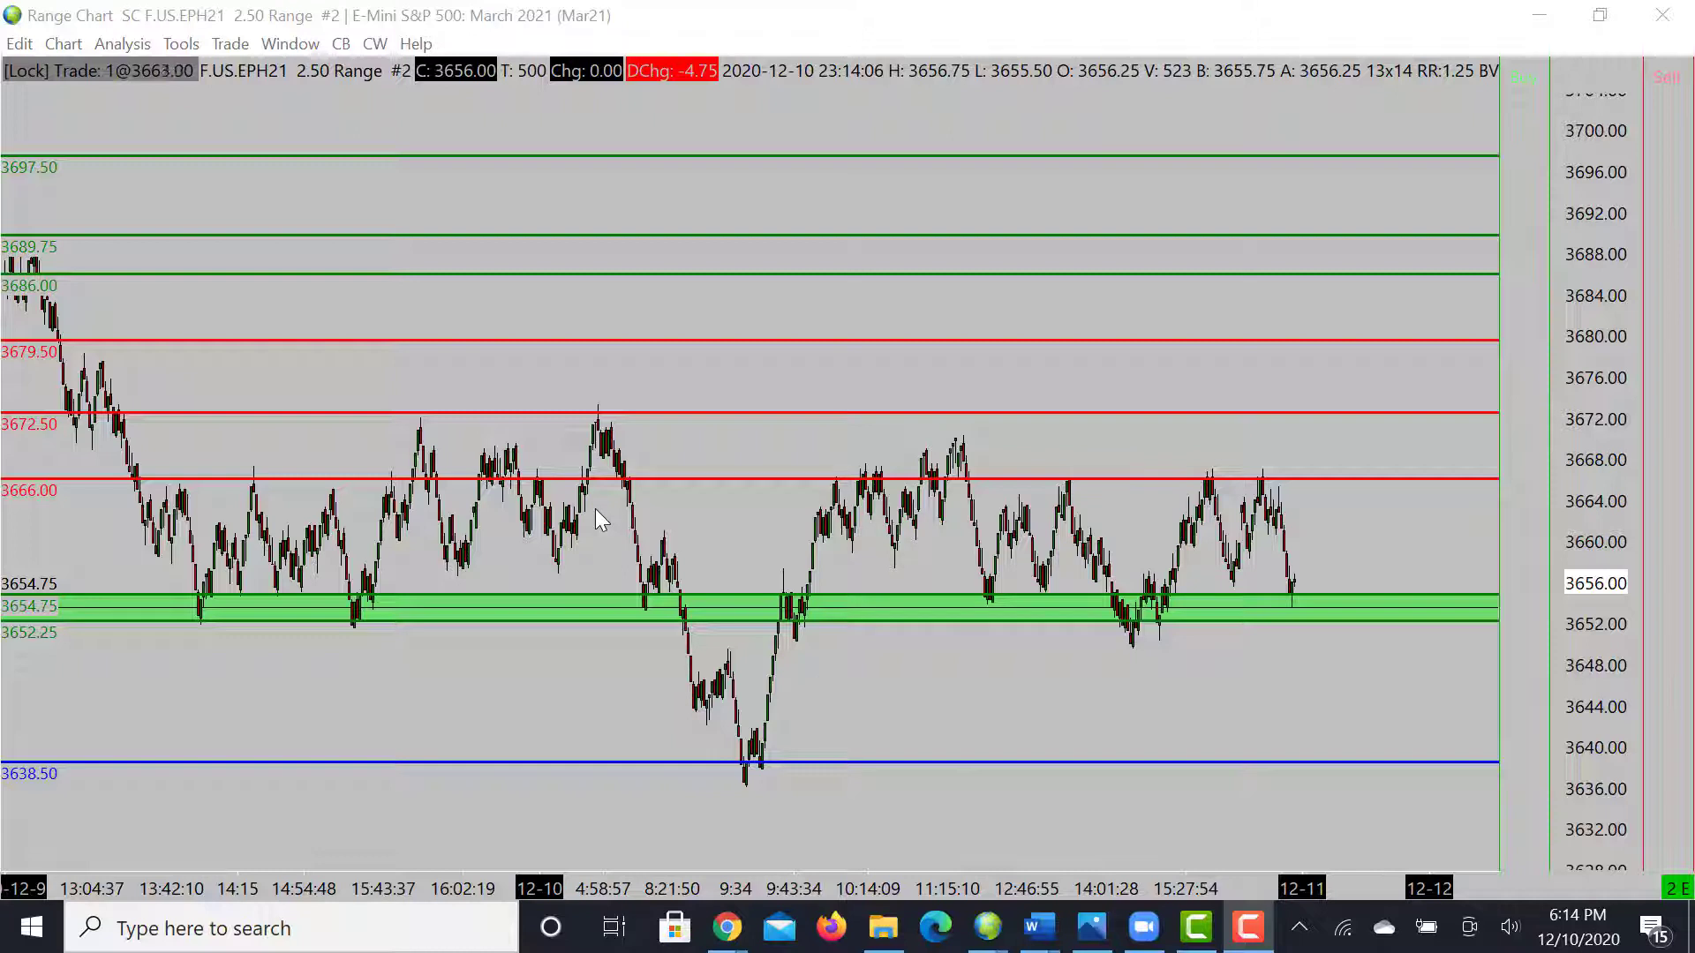
Draw arrows on the 2.50 Range E-Mini S&P chart projecting a bounce upward from the green 3654.75 to 3652.25 zone
{"action": "left_click_drag", "start_coordinate": [753, 895], "coordinate": [799, 887]}
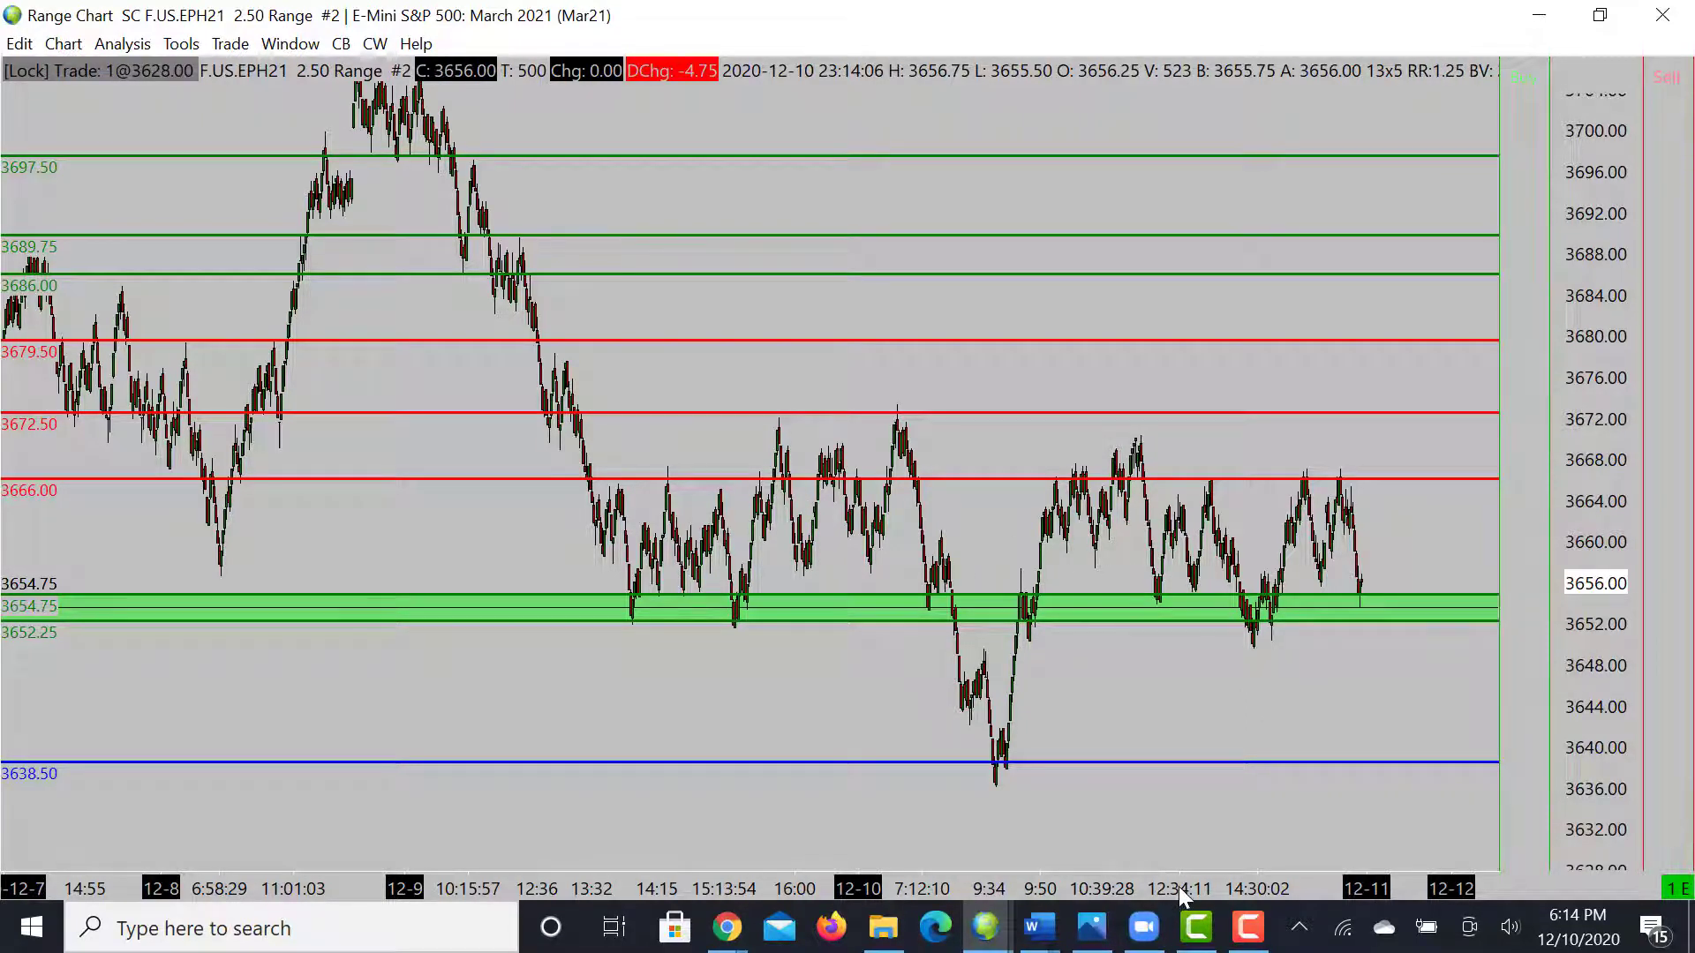
{"action": "left_click_drag", "start_coordinate": [1179, 887], "coordinate": [1069, 883]}
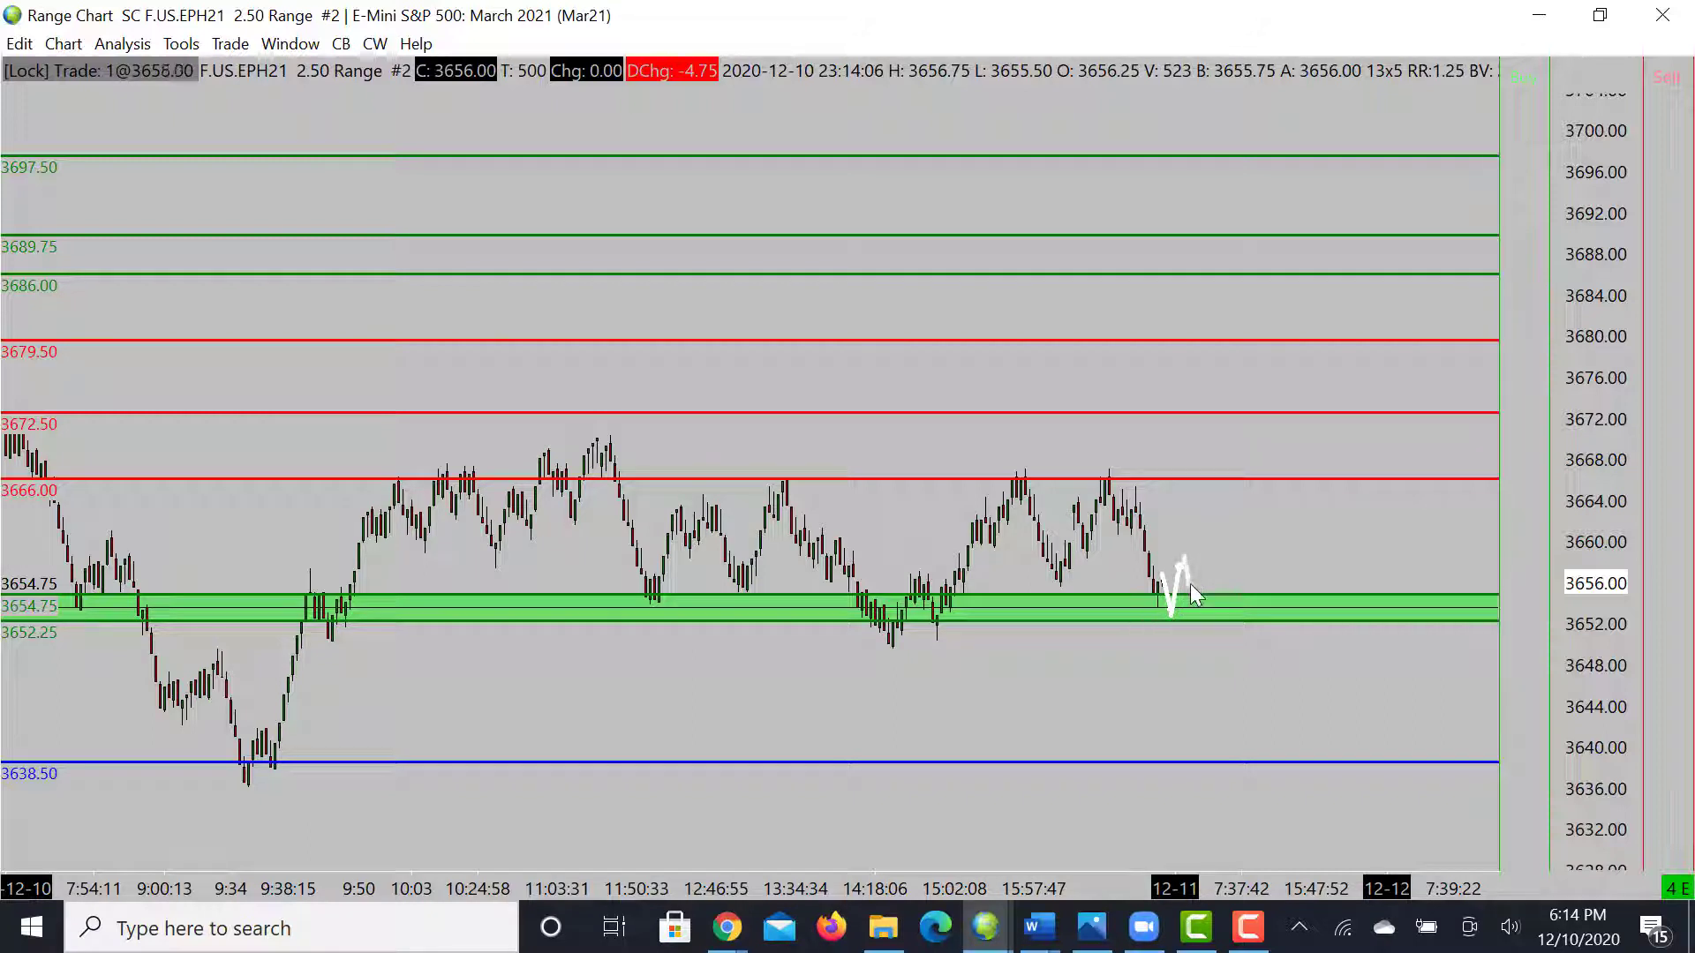
{"action": "mouse_move", "coordinate": [1206, 526]}
{"action": "left_mouse_down"}
{"action": "mouse_move", "coordinate": [1215, 489]}
{"action": "mouse_move", "coordinate": [1200, 537]}
{"action": "left_mouse_up"}
{"action": "mouse_move", "coordinate": [1202, 595]}
{"action": "left_mouse_down"}
{"action": "mouse_move", "coordinate": [1221, 524]}
{"action": "mouse_move", "coordinate": [1203, 534]}
{"action": "mouse_move", "coordinate": [1210, 482]}
{"action": "left_mouse_up"}
{"action": "key", "text": "ctrl+z"}
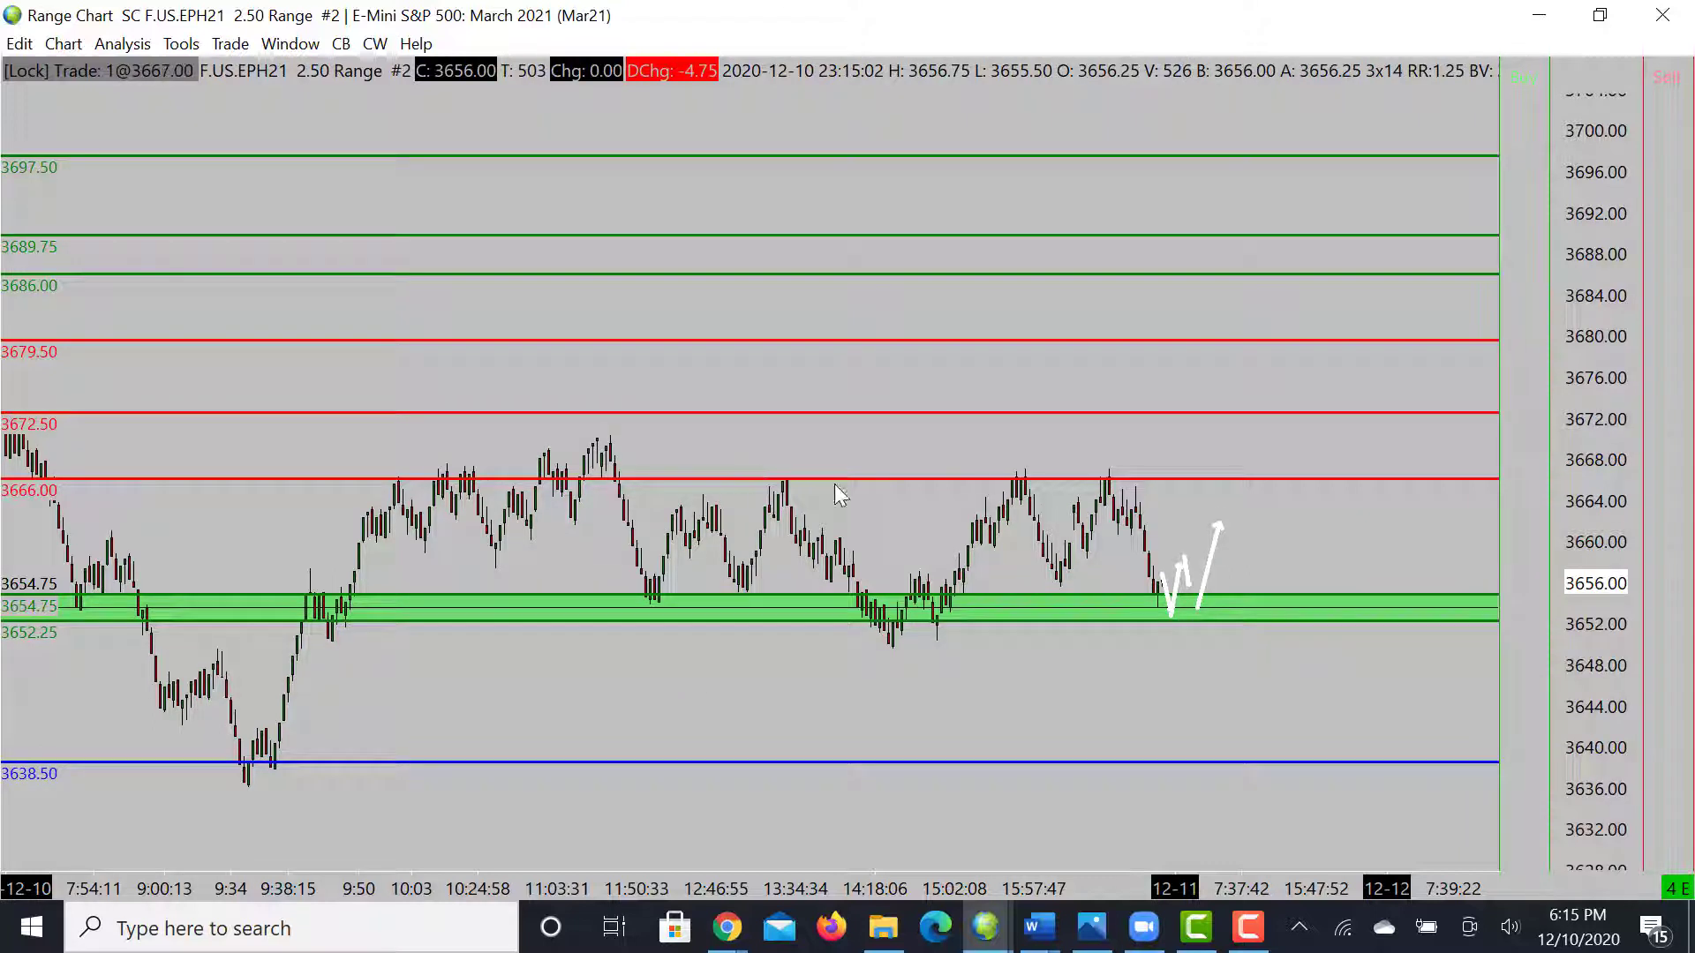
Draw arrows marking the two recent highs at the 3666.00 resistance and a projected turn down from that level
{"action": "mouse_move", "coordinate": [64, 414]}
{"action": "left_mouse_down"}
{"action": "mouse_move", "coordinate": [940, 394]}
{"action": "mouse_move", "coordinate": [1096, 411]}
{"action": "left_mouse_up"}
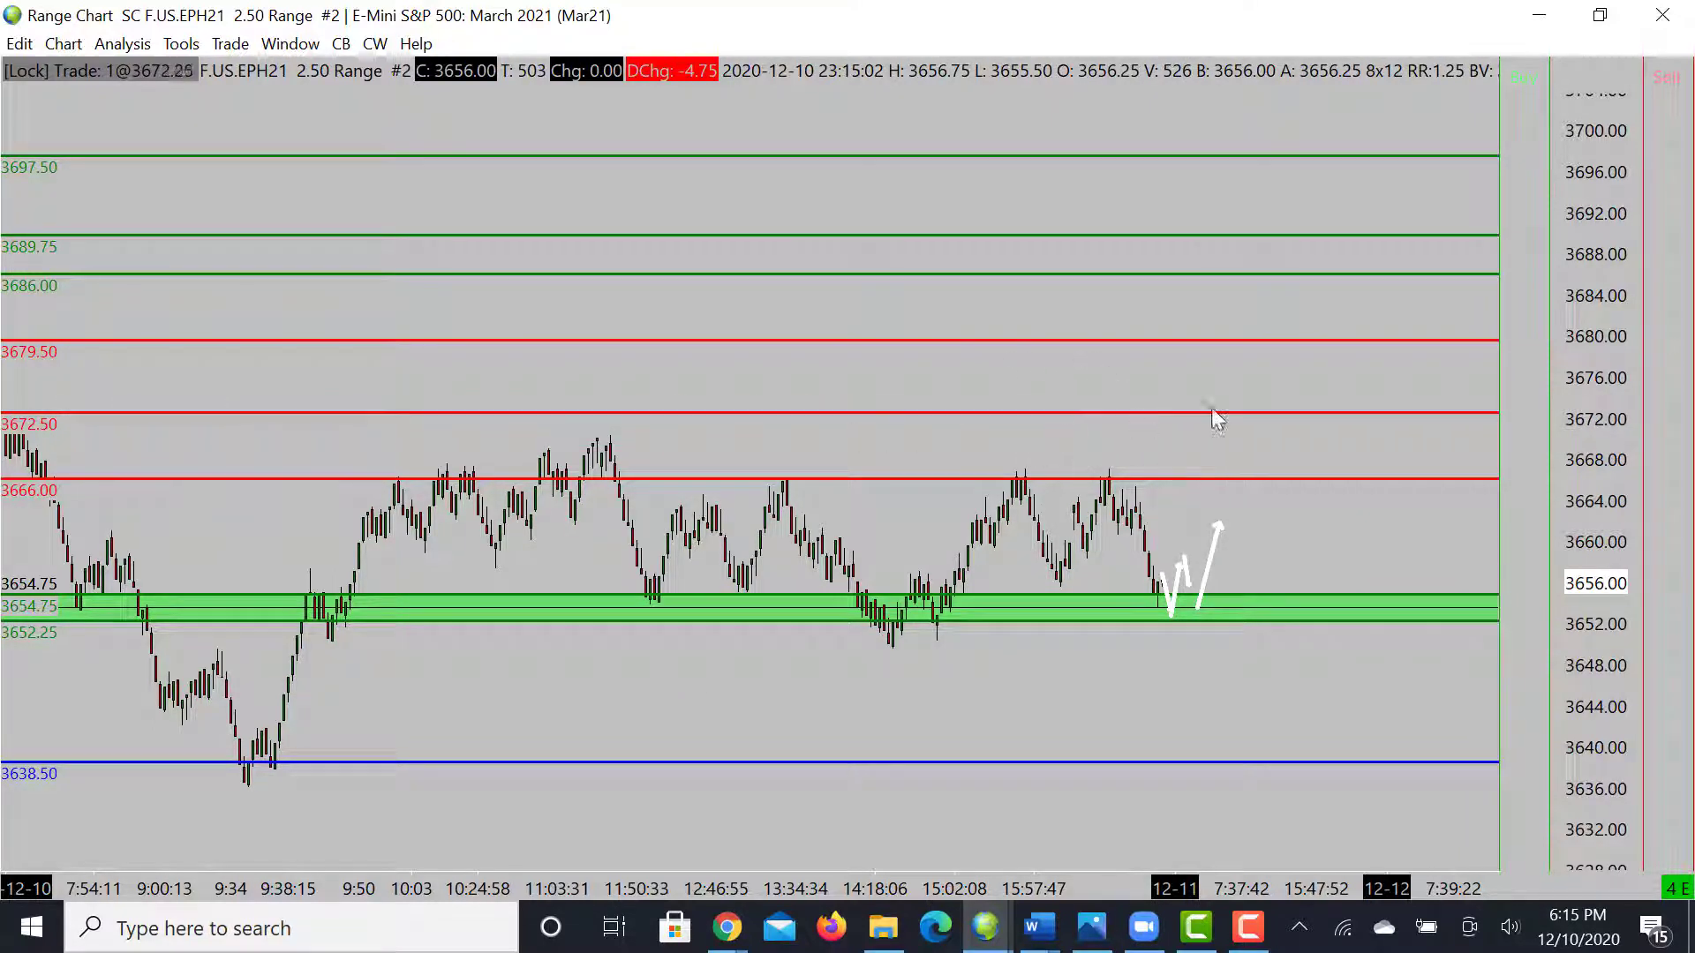
{"action": "left_click_drag", "start_coordinate": [1216, 541], "coordinate": [1234, 493]}
{"action": "mouse_move", "coordinate": [1006, 442]}
{"action": "left_mouse_down"}
{"action": "mouse_move", "coordinate": [1011, 460]}
{"action": "mouse_move", "coordinate": [1100, 465]}
{"action": "left_mouse_up"}
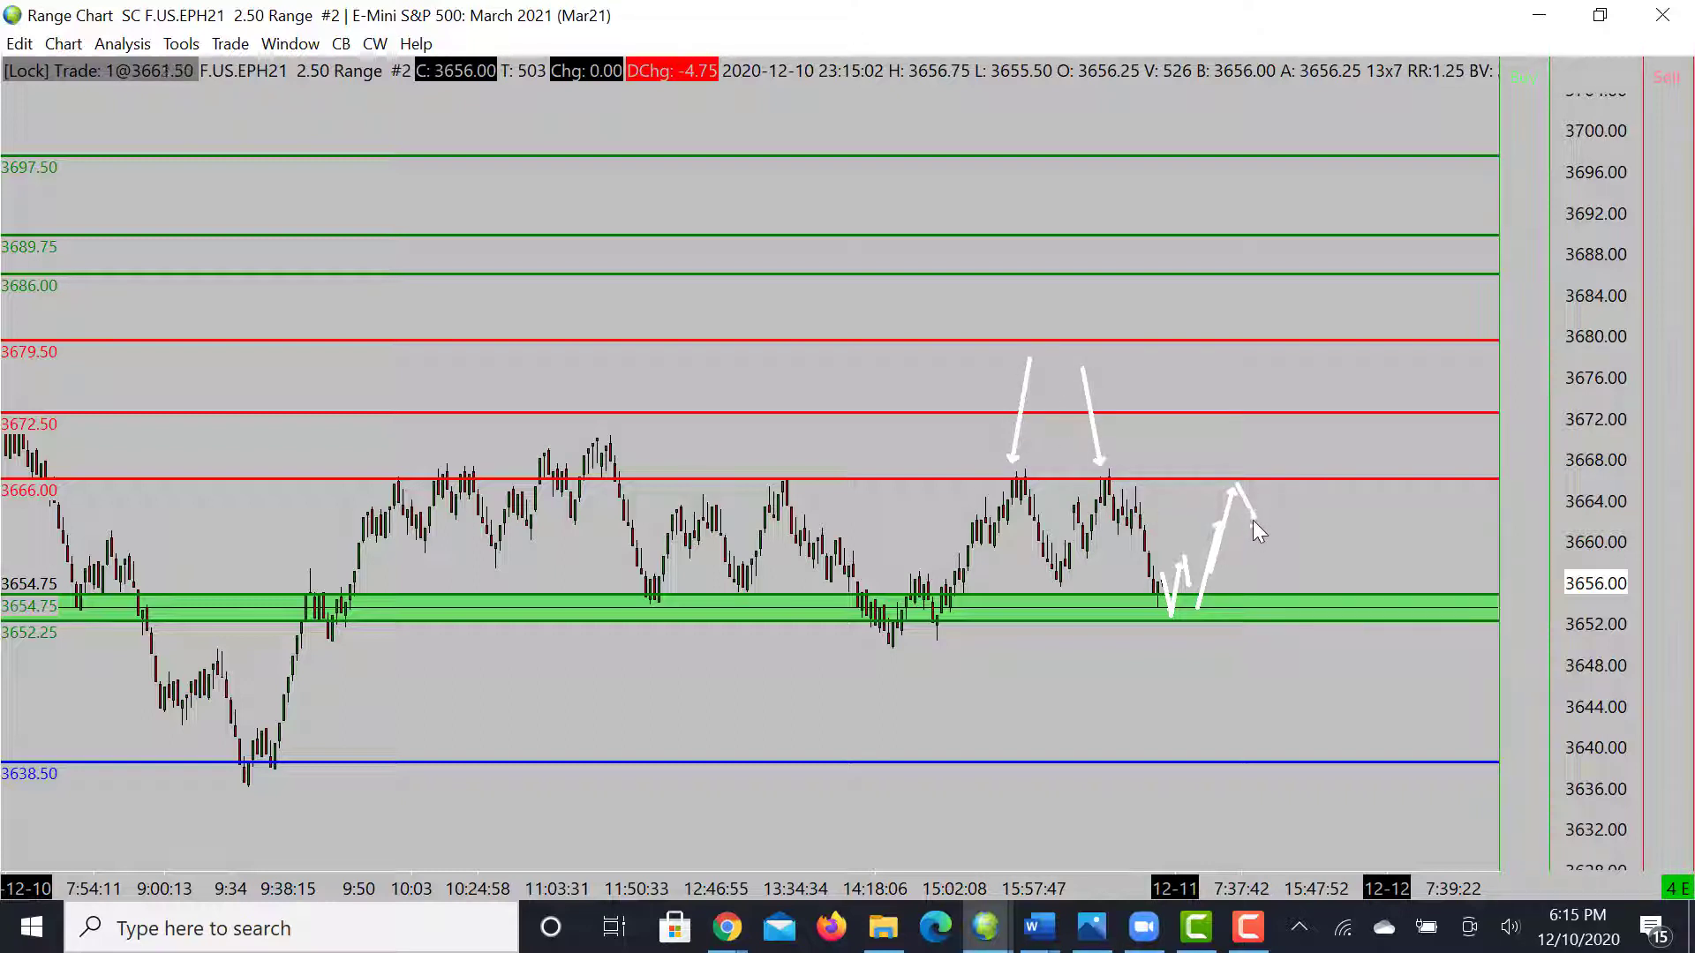
{"action": "left_click_drag", "start_coordinate": [1267, 484], "coordinate": [1291, 578]}
{"action": "left_click_drag", "start_coordinate": [1294, 504], "coordinate": [1293, 555]}
Undo all the arrows drawn on the E-Mini S&P chart
{"action": "key", "text": "Escape"}
{"action": "key", "text": "ctrl+z"}
{"action": "key", "text": "ctrl+z"}
{"action": "key", "text": "ctrl+z"}
{"action": "key", "text": "ctrl+z"}
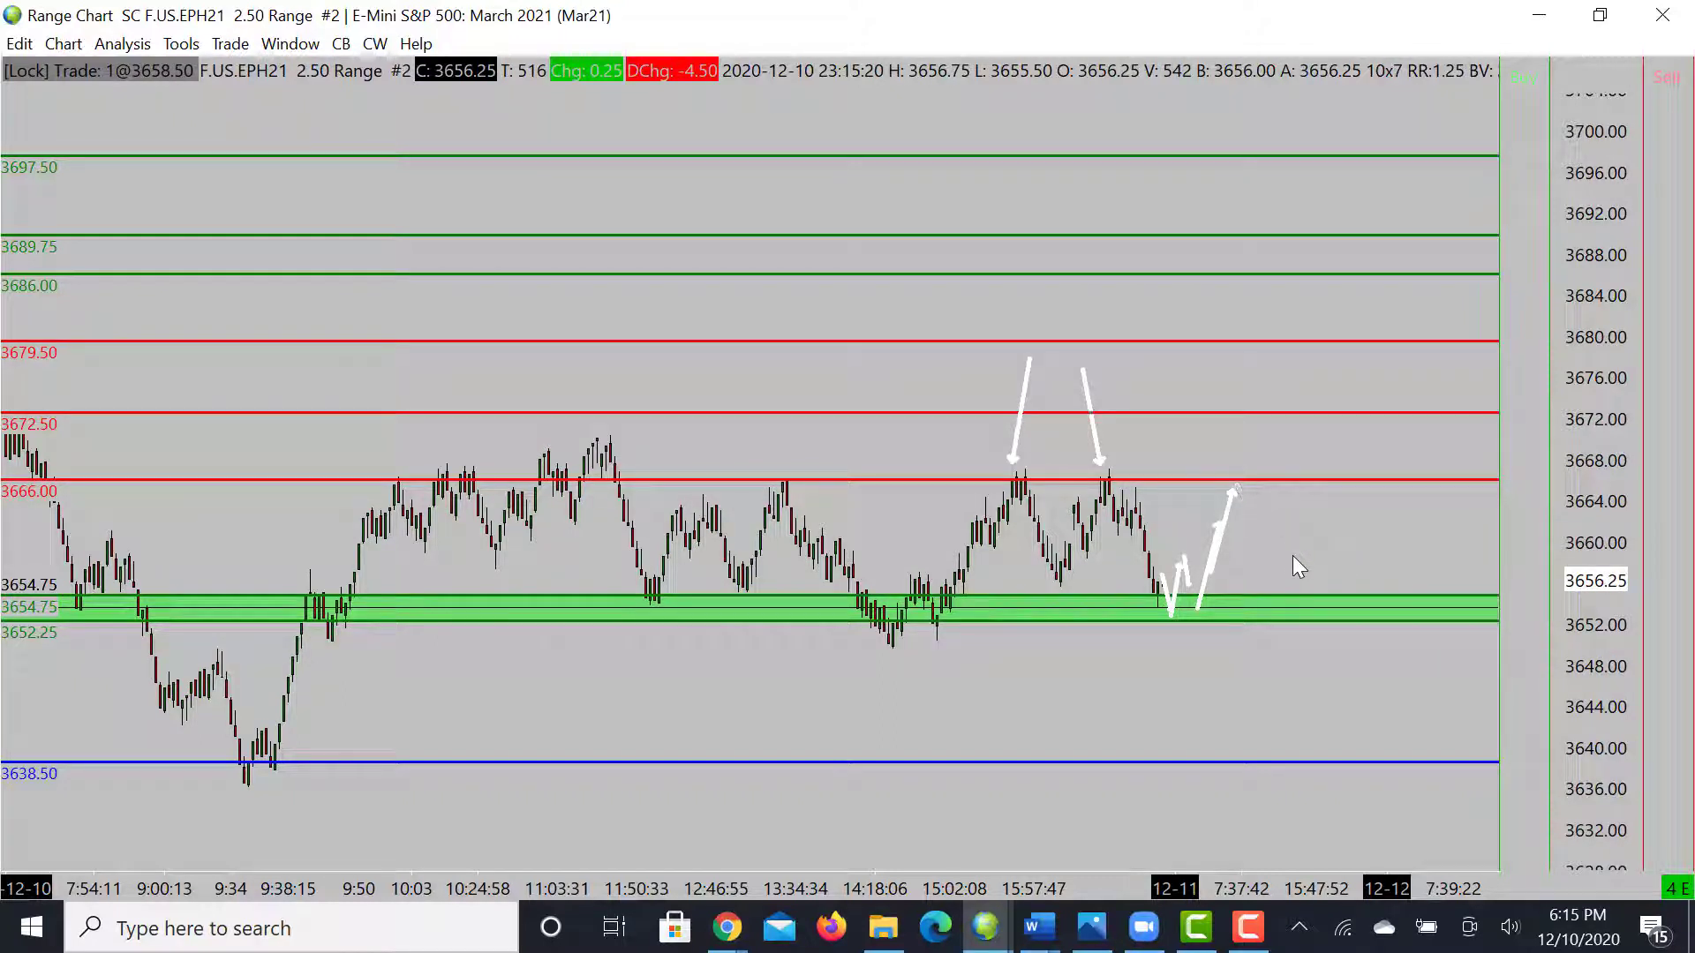
{"action": "key", "text": "ctrl+z"}
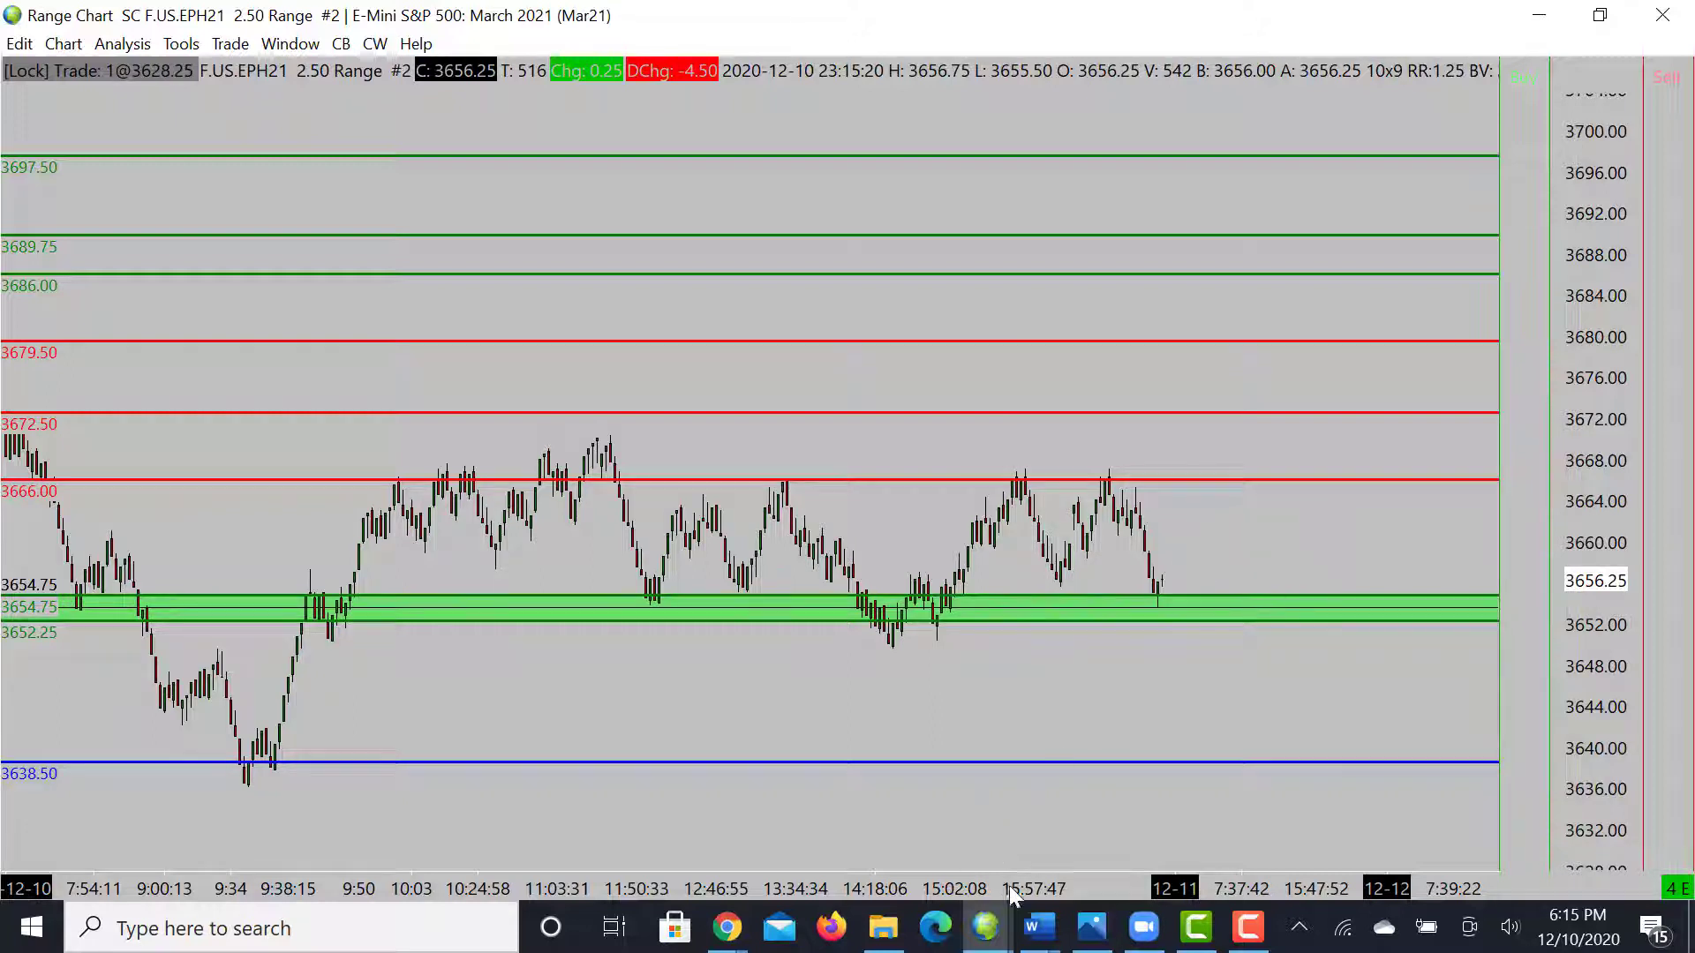
Delete the red line at 3672.50 and the shaded green zone between 3654.75 and 3652.25
{"action": "left_click_drag", "start_coordinate": [1009, 886], "coordinate": [1101, 873]}
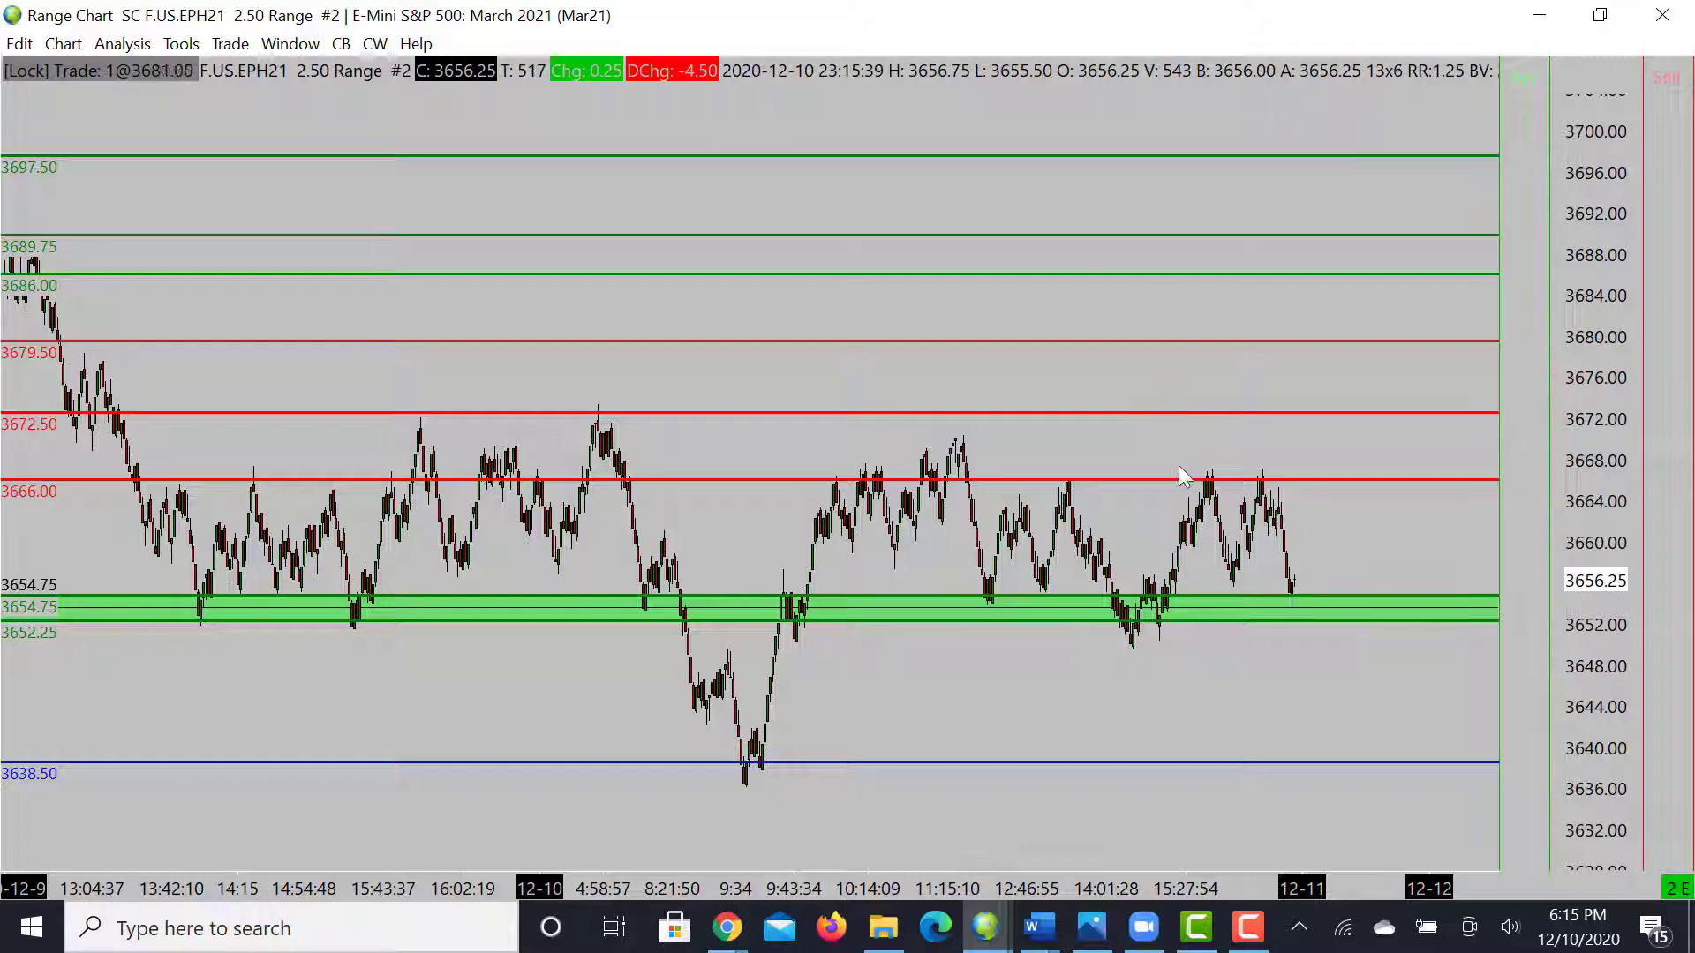
{"action": "left_click_drag", "start_coordinate": [1318, 442], "coordinate": [1324, 419]}
{"action": "key", "text": "Delete"}
{"action": "key", "text": "Delete"}
{"action": "key", "text": "Delete"}
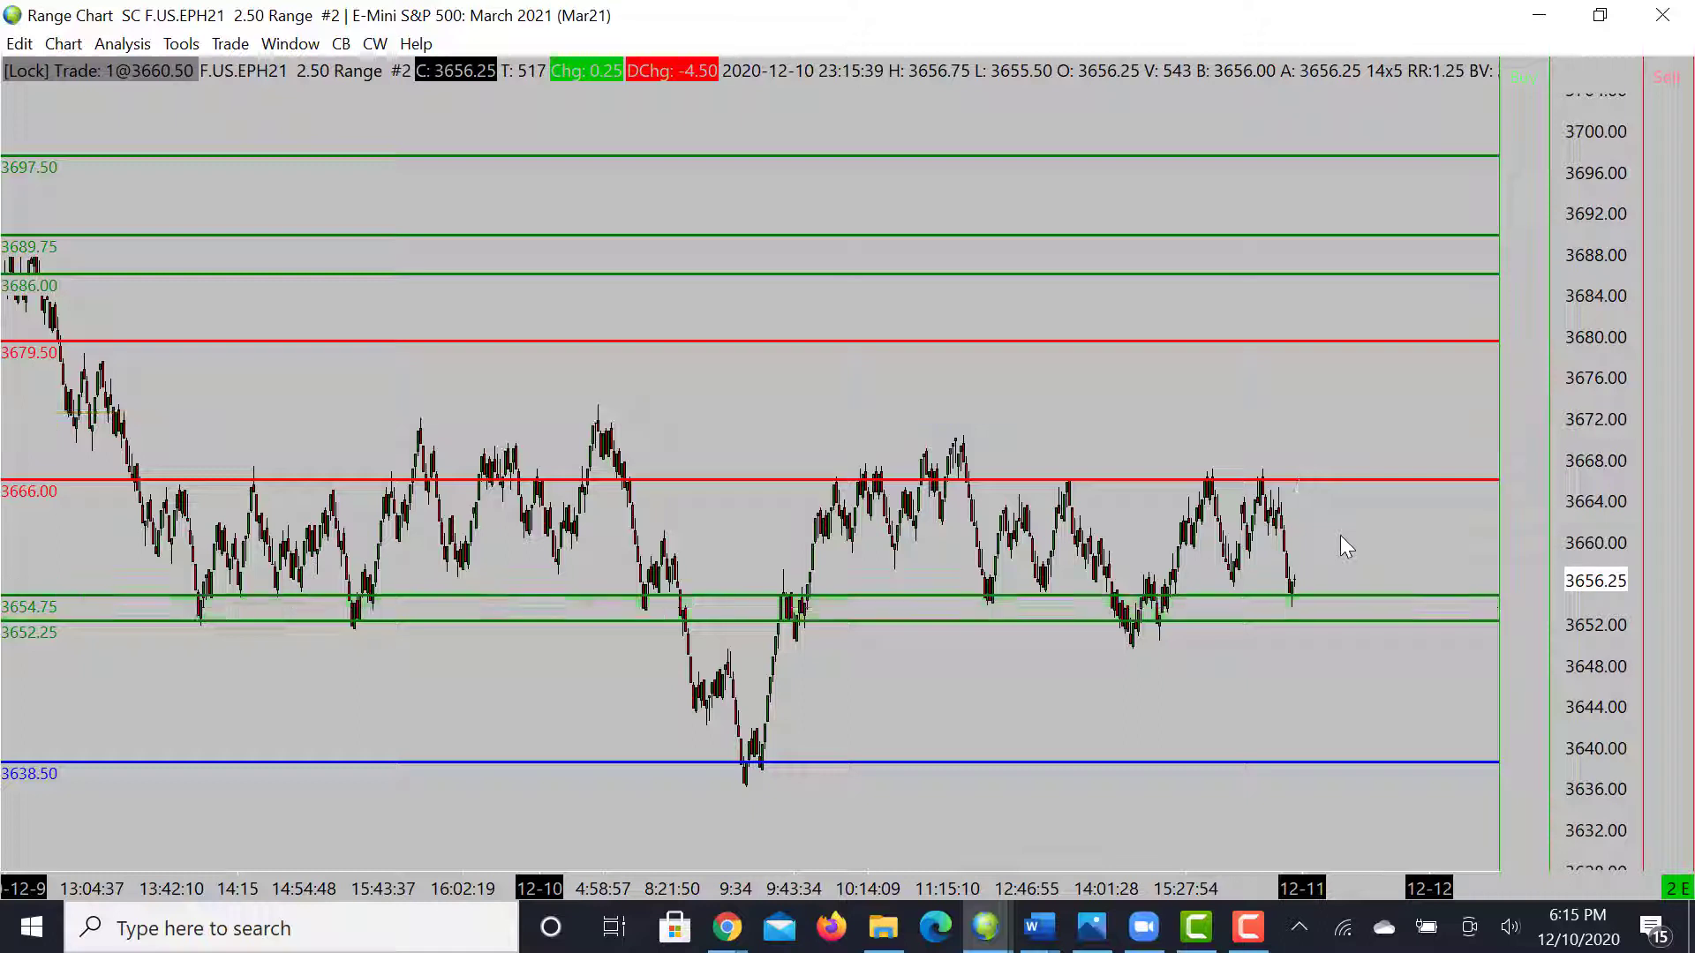
Place a horizontal line at 3672.00 and change its color to red
{"action": "left_click_drag", "start_coordinate": [658, 411], "coordinate": [661, 421]}
{"action": "right_click", "coordinate": [662, 419]}
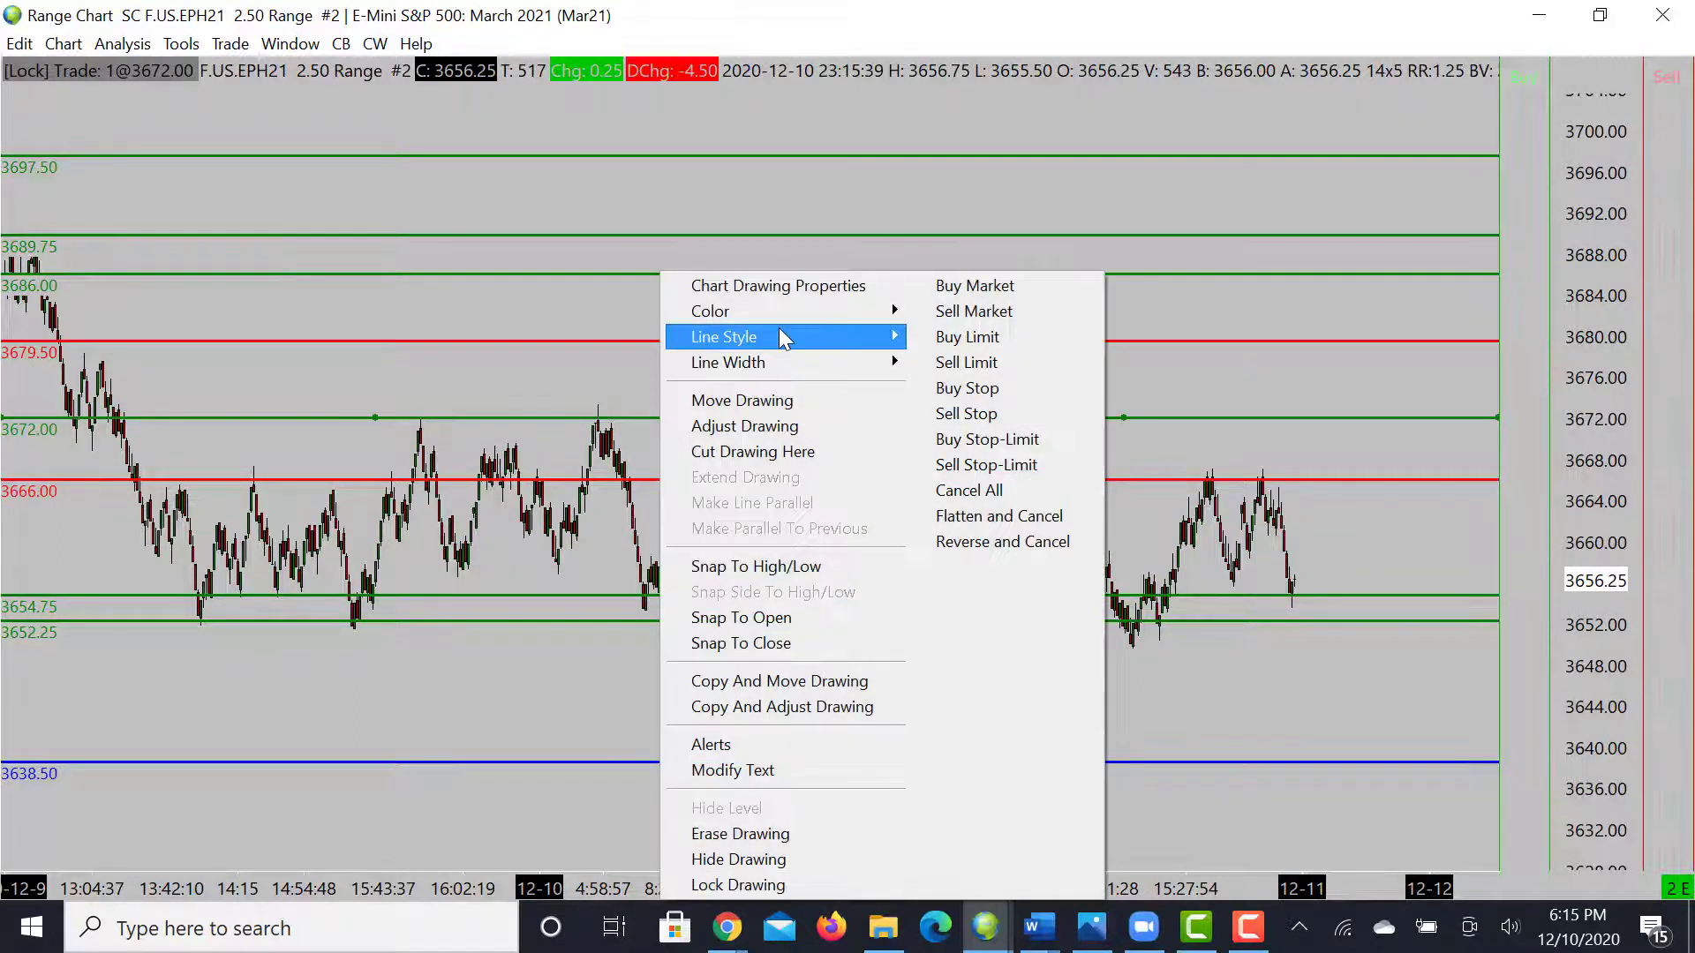
{"action": "mouse_move", "coordinate": [789, 313]}
{"action": "left_click", "coordinate": [947, 339]}
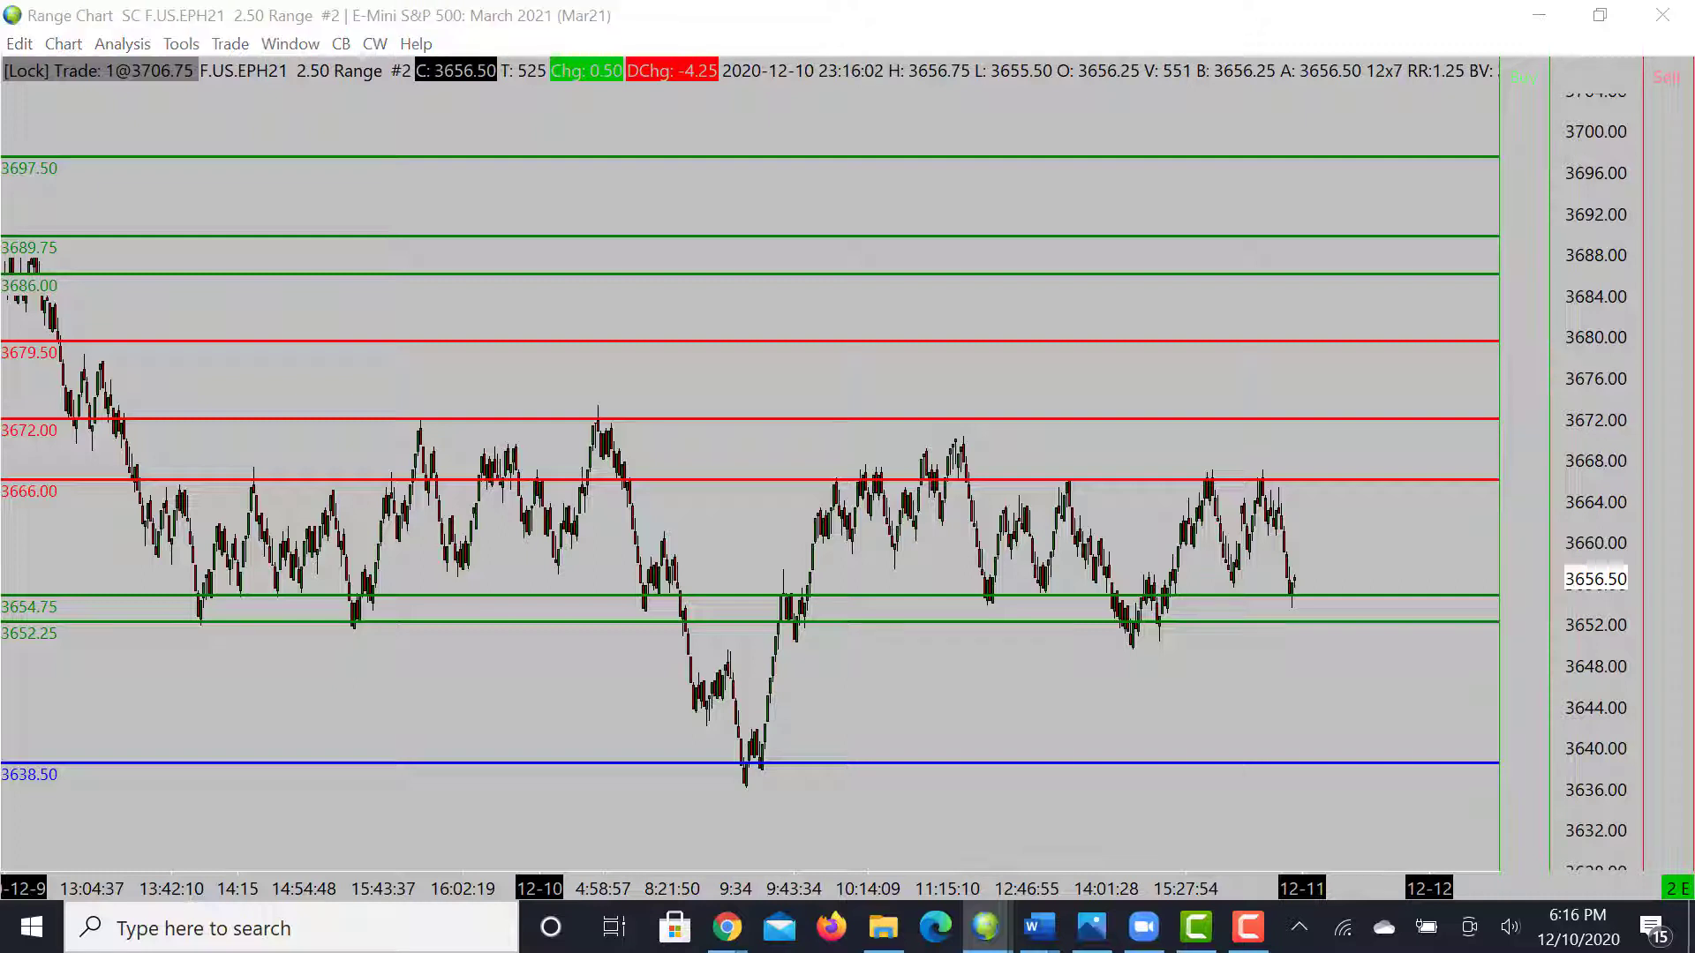
Bring the 1.25 Range E-Mini S&P 500 chart window onto this screen and maximize it
{"action": "left_click_drag", "start_coordinate": [1694, 142], "coordinate": [836, 153]}
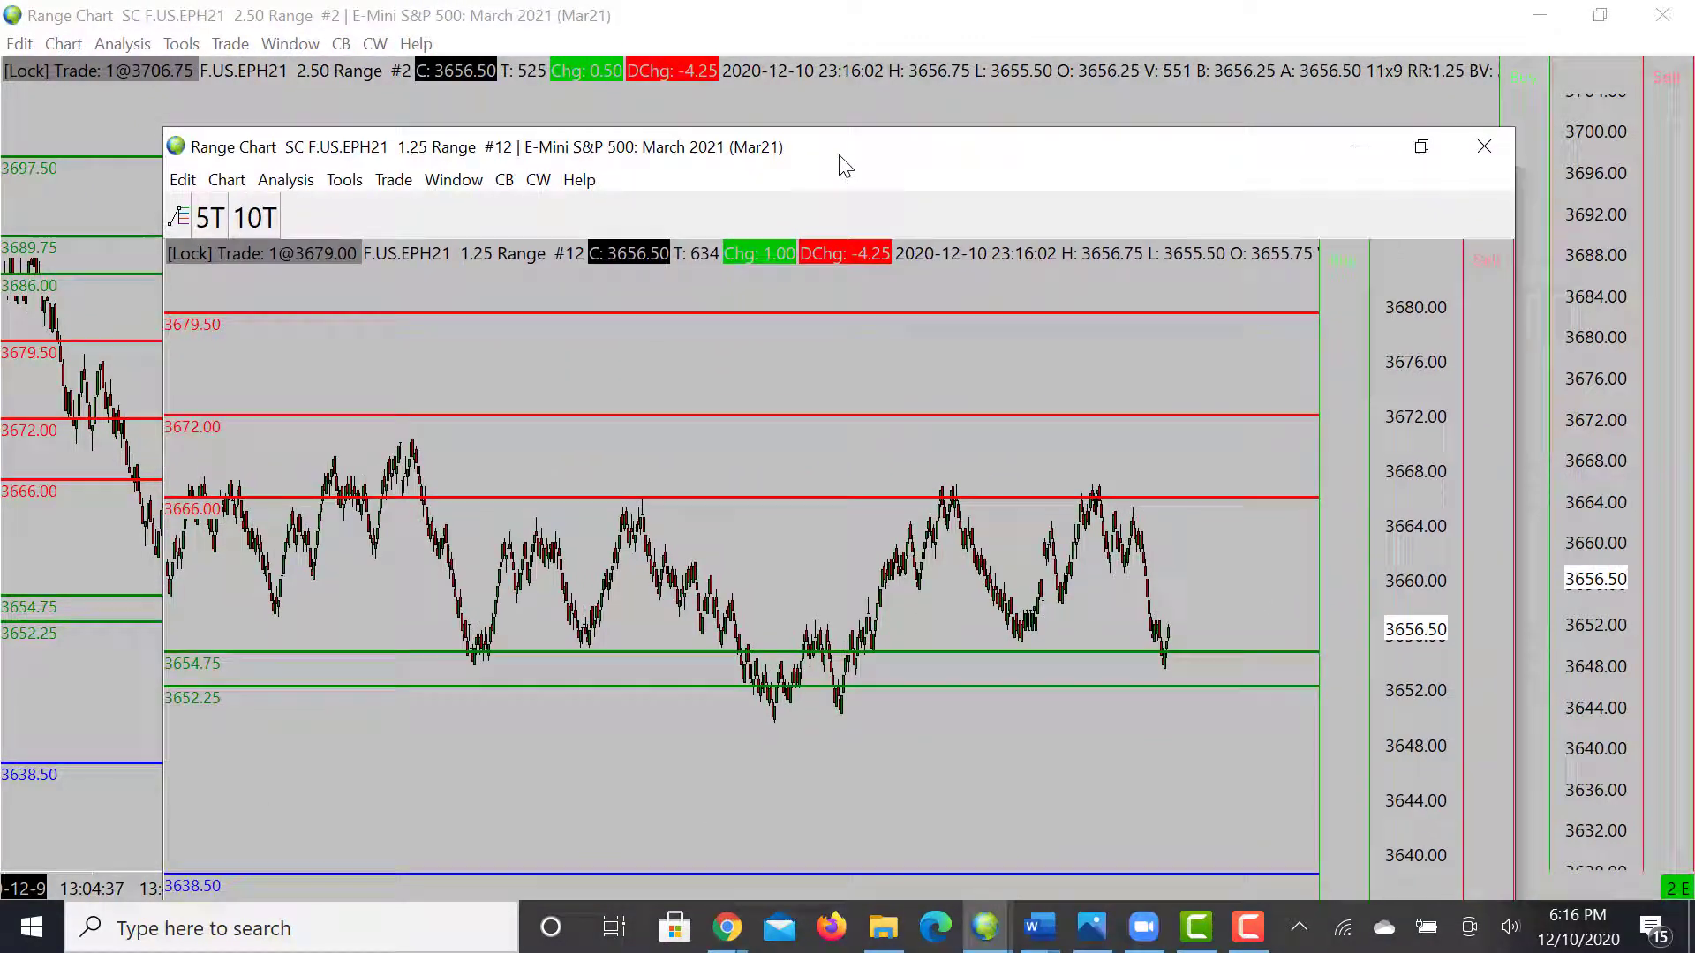
{"action": "double_click", "coordinate": [836, 153]}
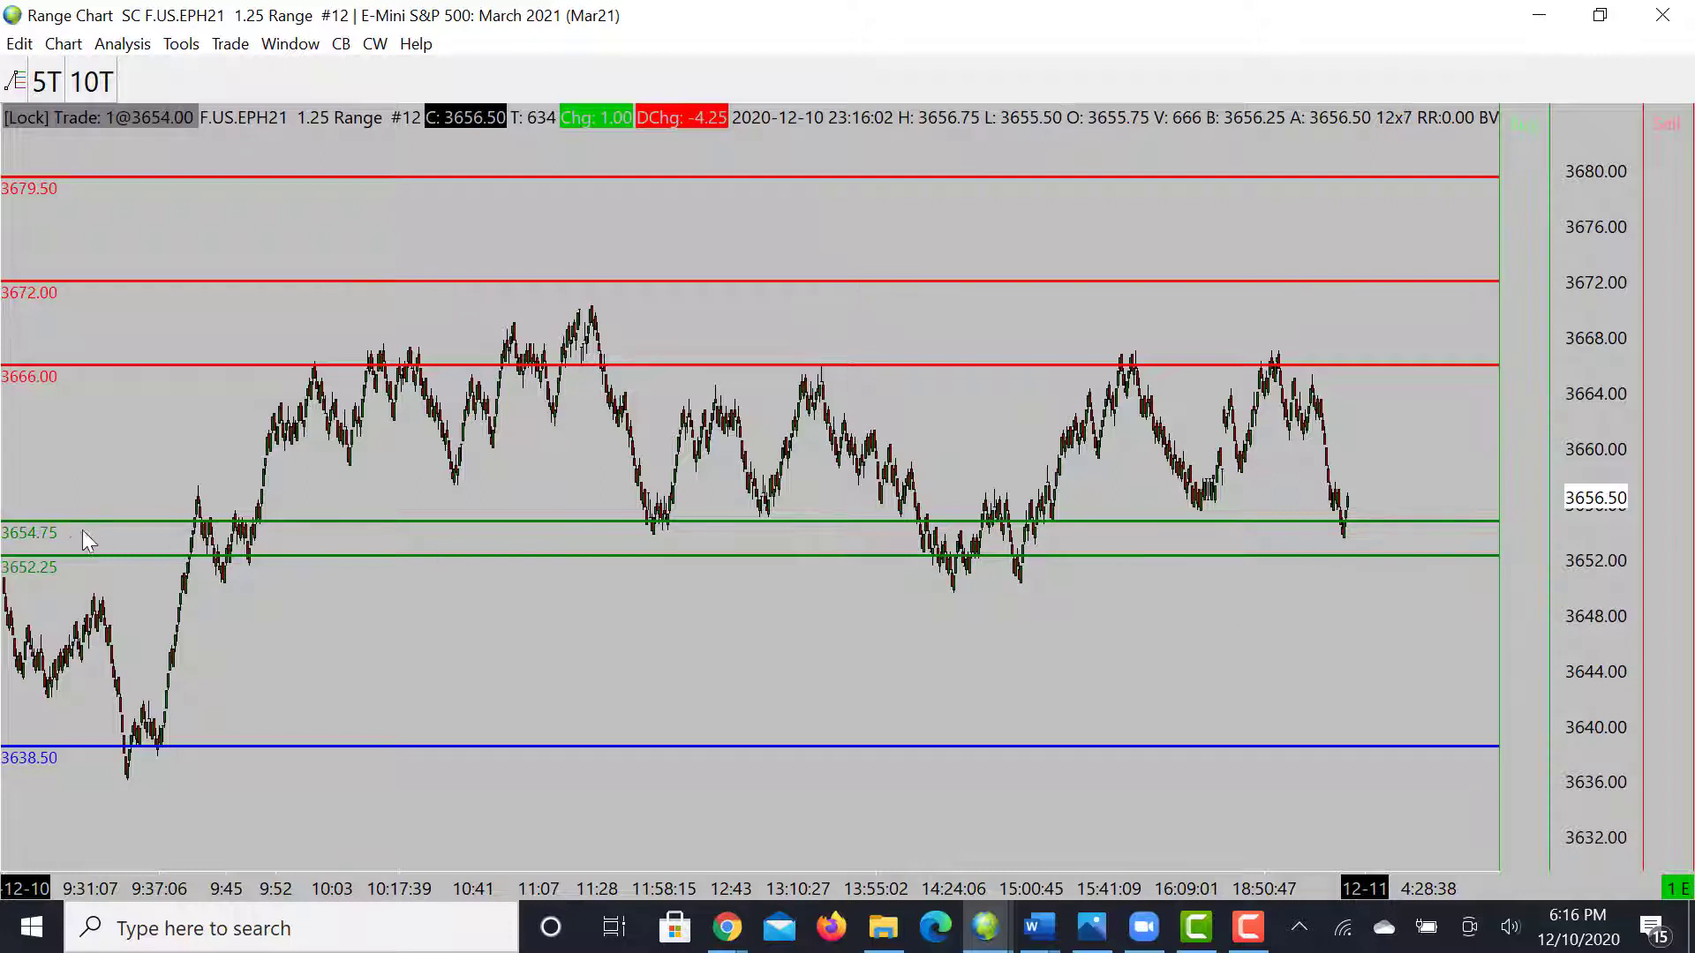
Draw a shaded green zone from 3654.50 down to the 3652.25 support line
{"action": "left_click", "coordinate": [10, 519]}
{"action": "left_click_drag", "start_coordinate": [26, 550], "coordinate": [11, 555]}
{"action": "left_click", "coordinate": [9, 552]}
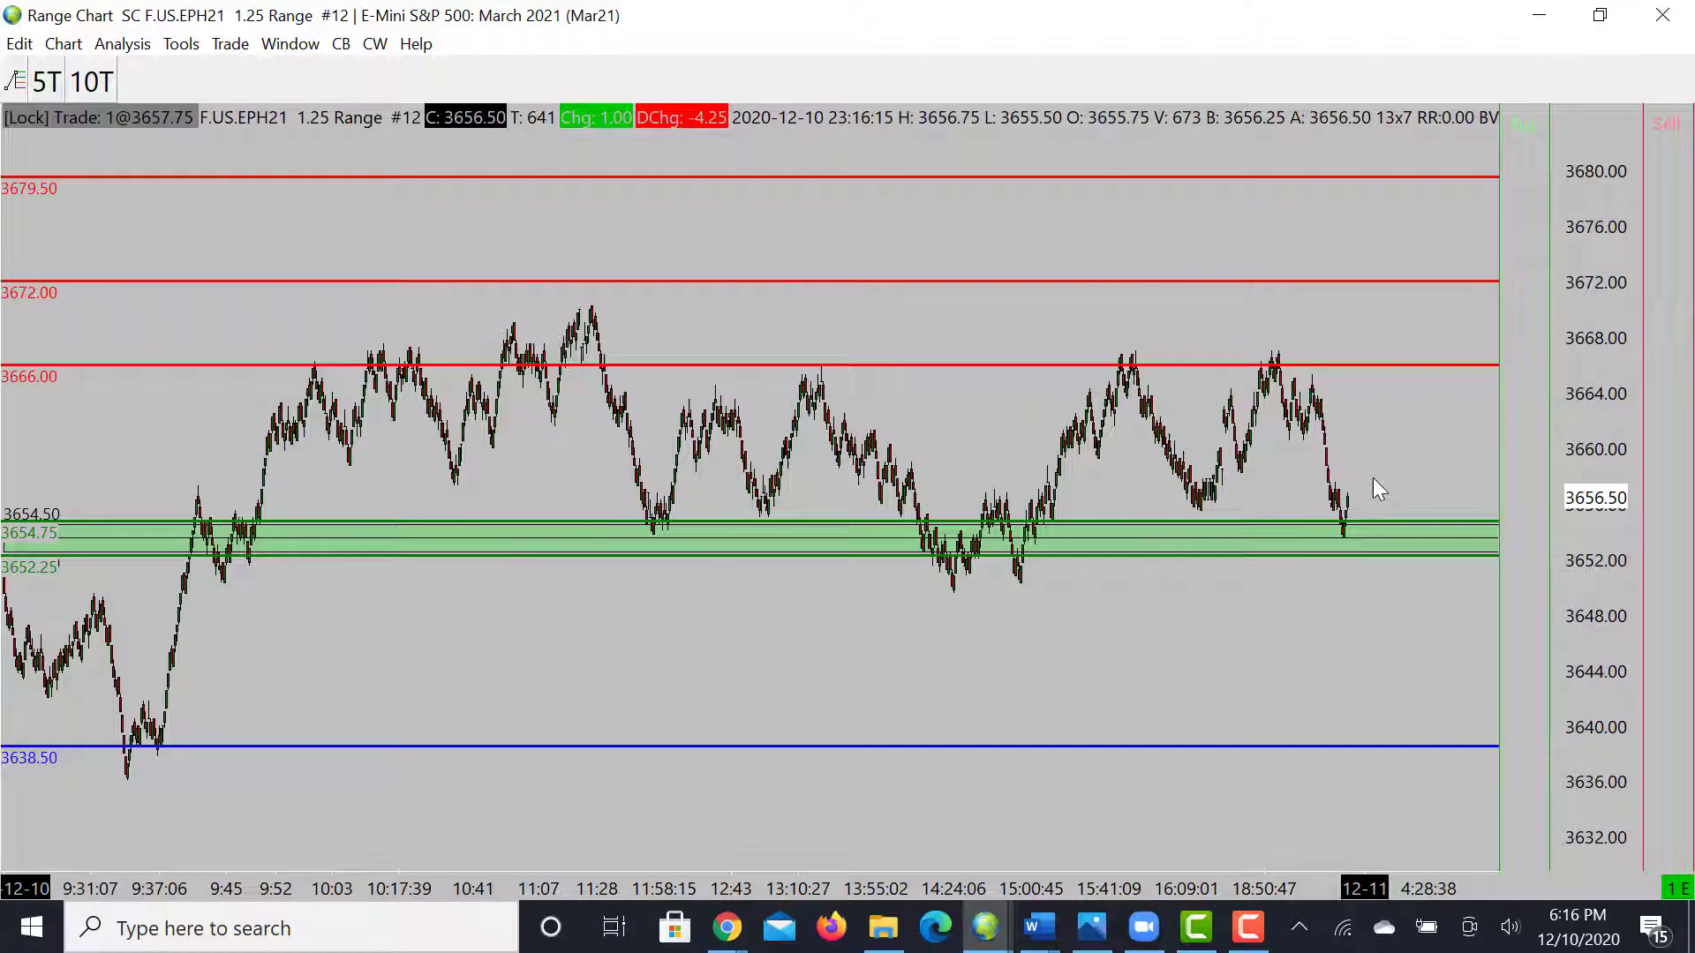
Draw arrows projecting a rise from the green zone to the 3666.00 line and a double-top rejection there
{"action": "mouse_move", "coordinate": [1360, 542]}
{"action": "left_mouse_down"}
{"action": "mouse_move", "coordinate": [1403, 351]}
{"action": "mouse_move", "coordinate": [1362, 540]}
{"action": "mouse_move", "coordinate": [1404, 396]}
{"action": "left_mouse_up"}
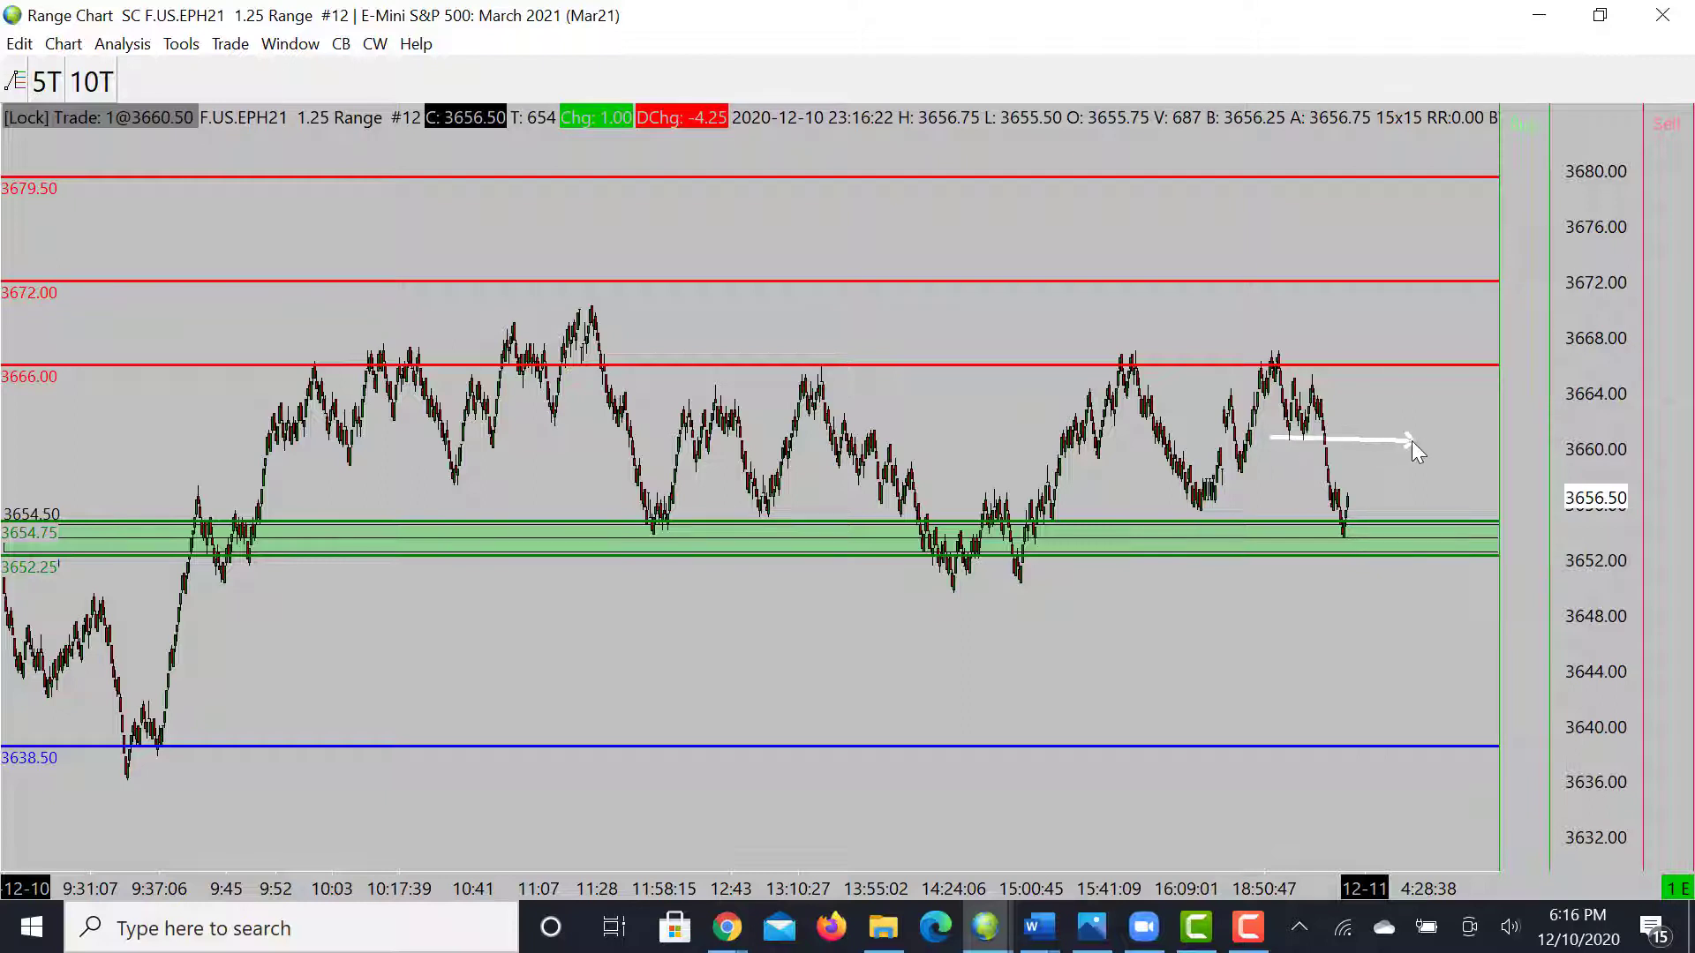
{"action": "left_click_drag", "start_coordinate": [1371, 536], "coordinate": [1424, 365]}
{"action": "mouse_move", "coordinate": [1376, 540]}
{"action": "left_mouse_down"}
{"action": "mouse_move", "coordinate": [1414, 358]}
{"action": "mouse_move", "coordinate": [1449, 373]}
{"action": "mouse_move", "coordinate": [1459, 355]}
{"action": "left_mouse_up"}
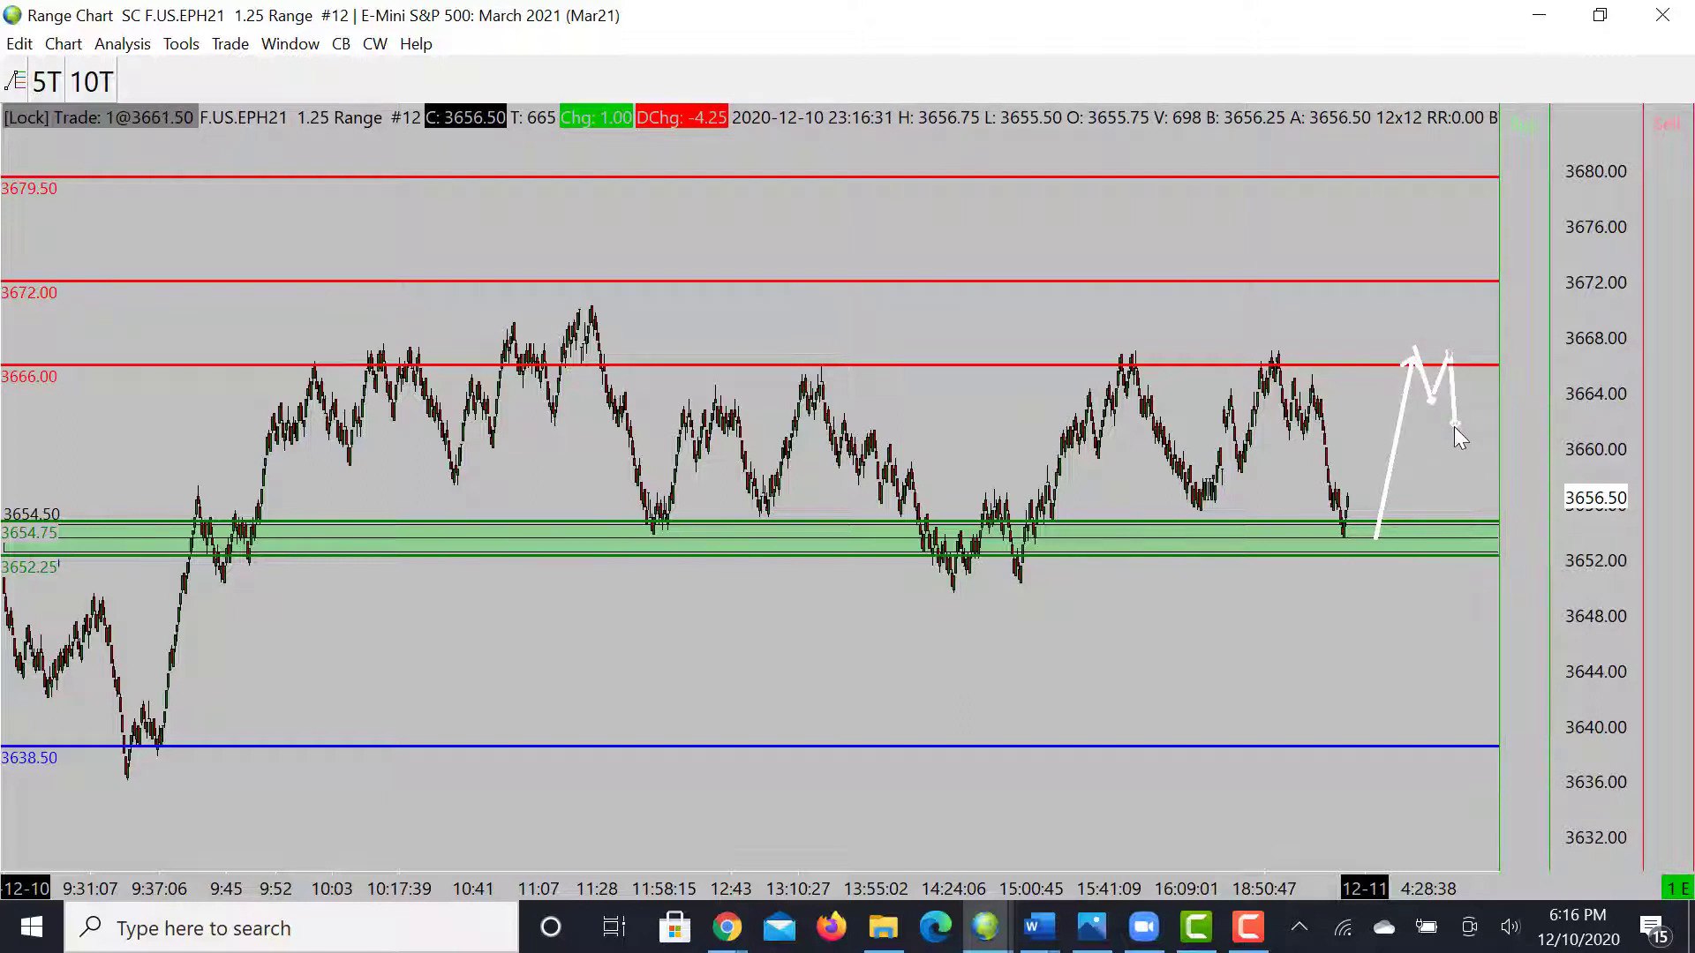
Undo the projection arrows and the shaded green zone
{"action": "key", "text": "ctrl+z"}
{"action": "key", "text": "ctrl+z"}
{"action": "key", "text": "ctrl+z"}
{"action": "key", "text": "ctrl+z"}
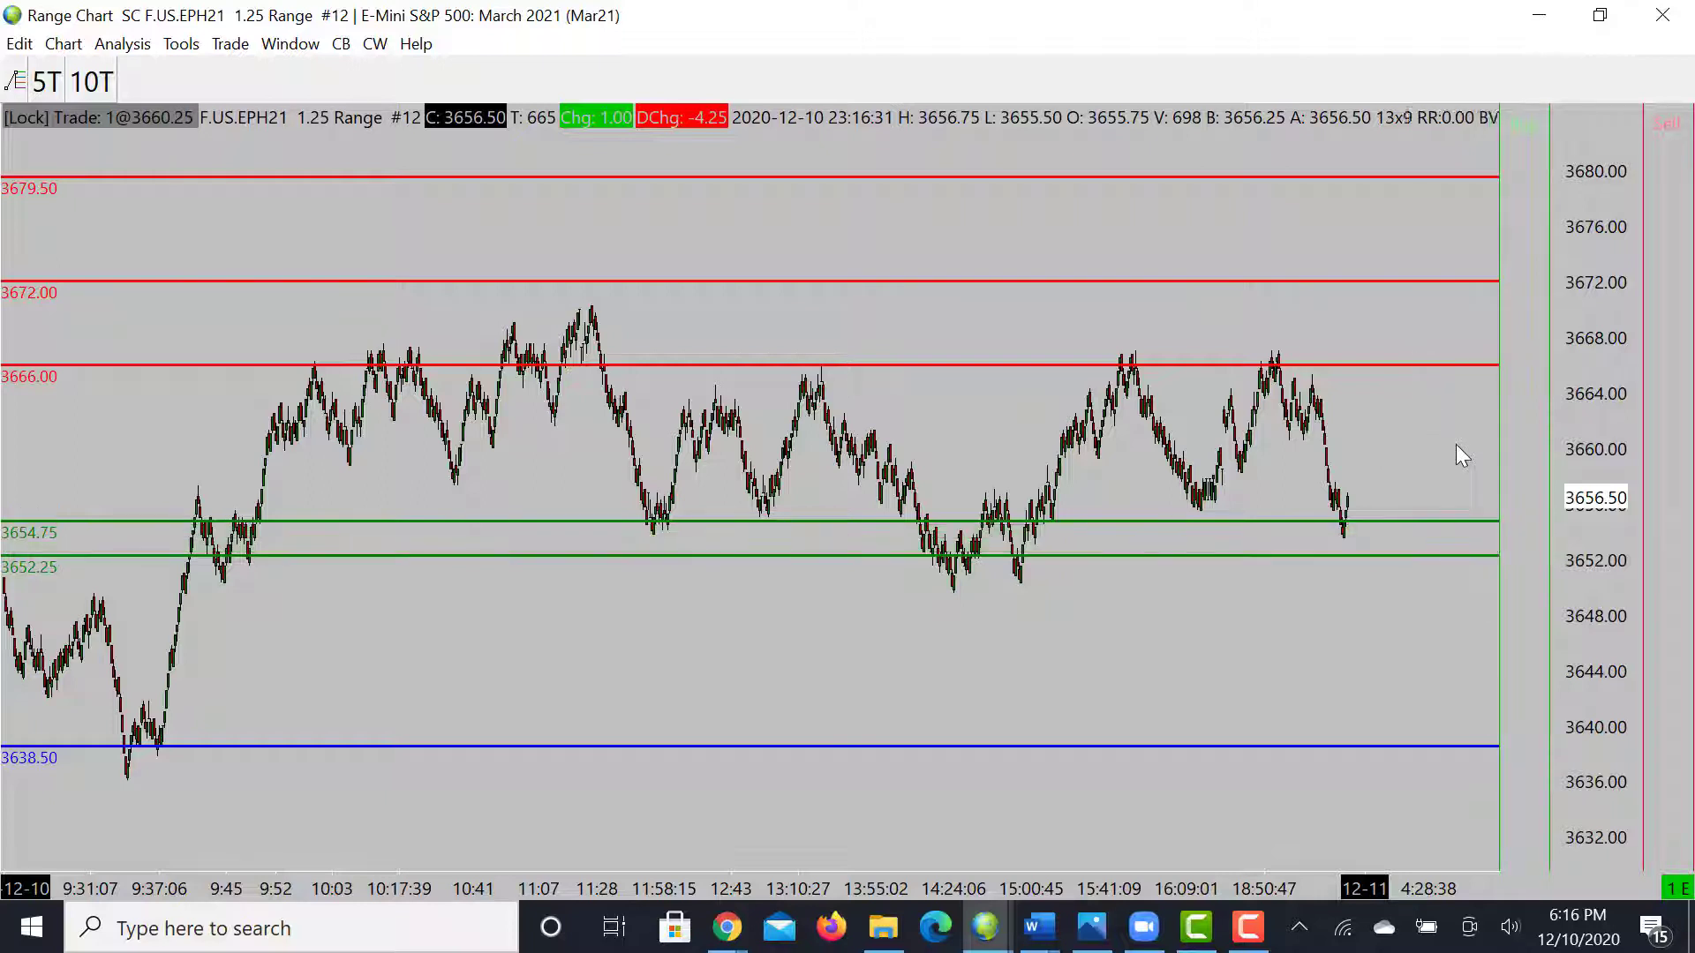
Draw a shaded green zone from 3654.75 down to about 3652.50 and apply Extend Drawing to it
{"action": "left_click", "coordinate": [12, 521]}
{"action": "left_click_drag", "start_coordinate": [18, 561], "coordinate": [18, 566]}
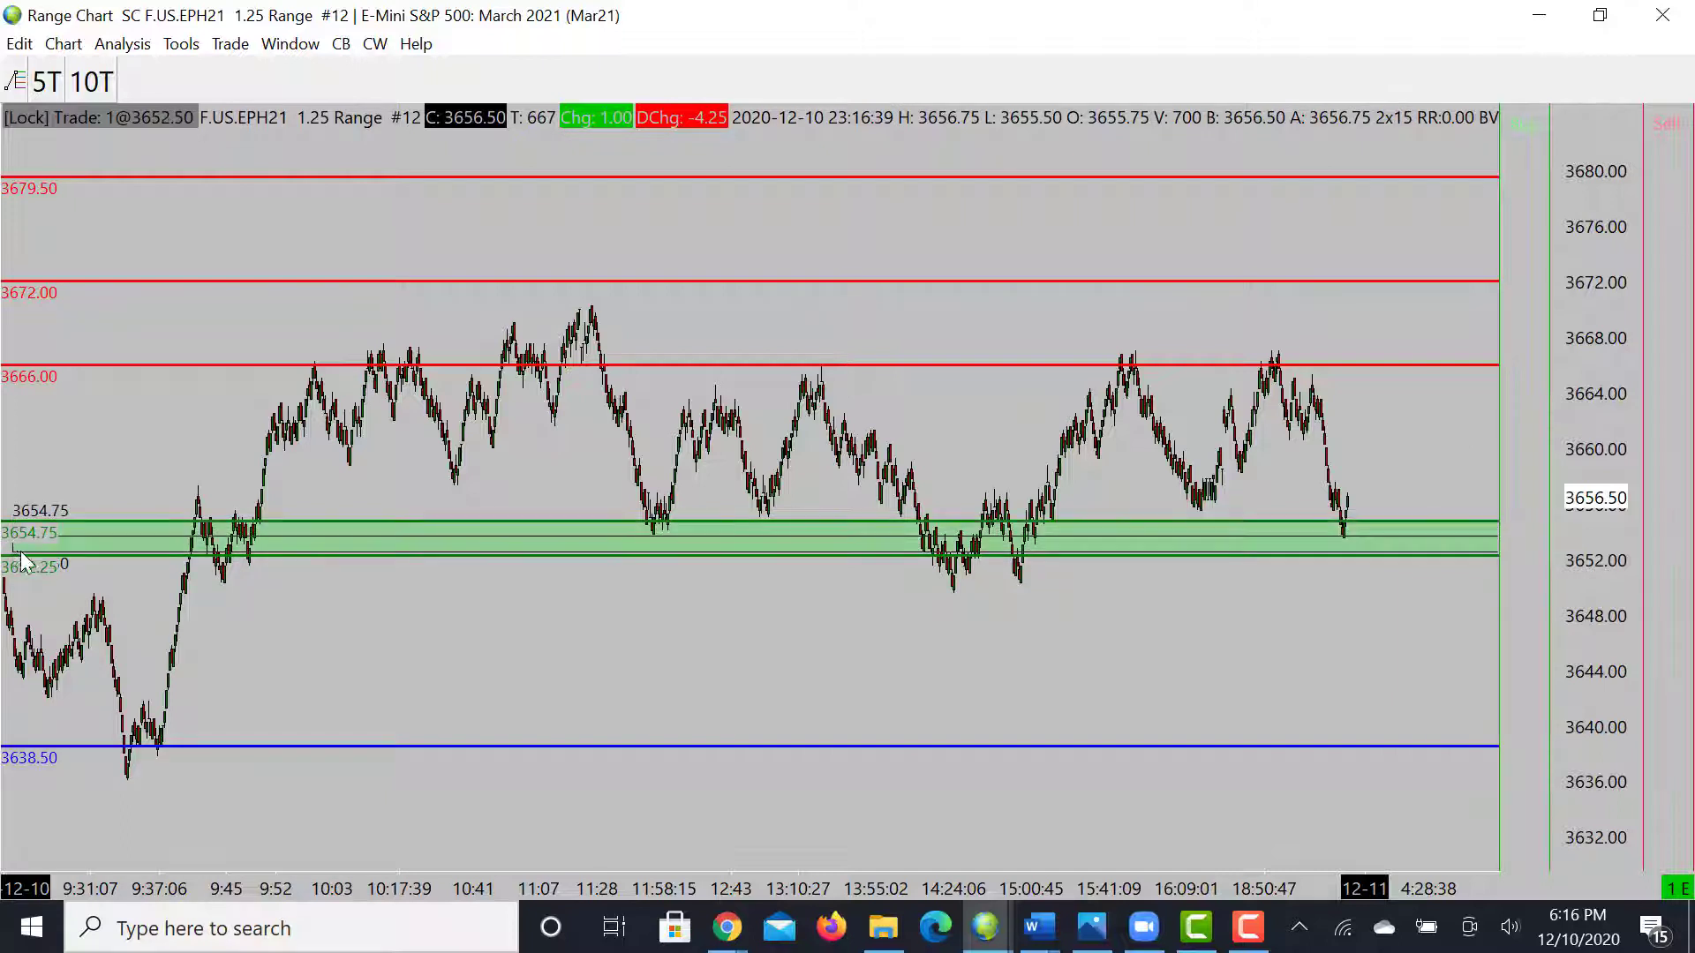
{"action": "right_click", "coordinate": [68, 524]}
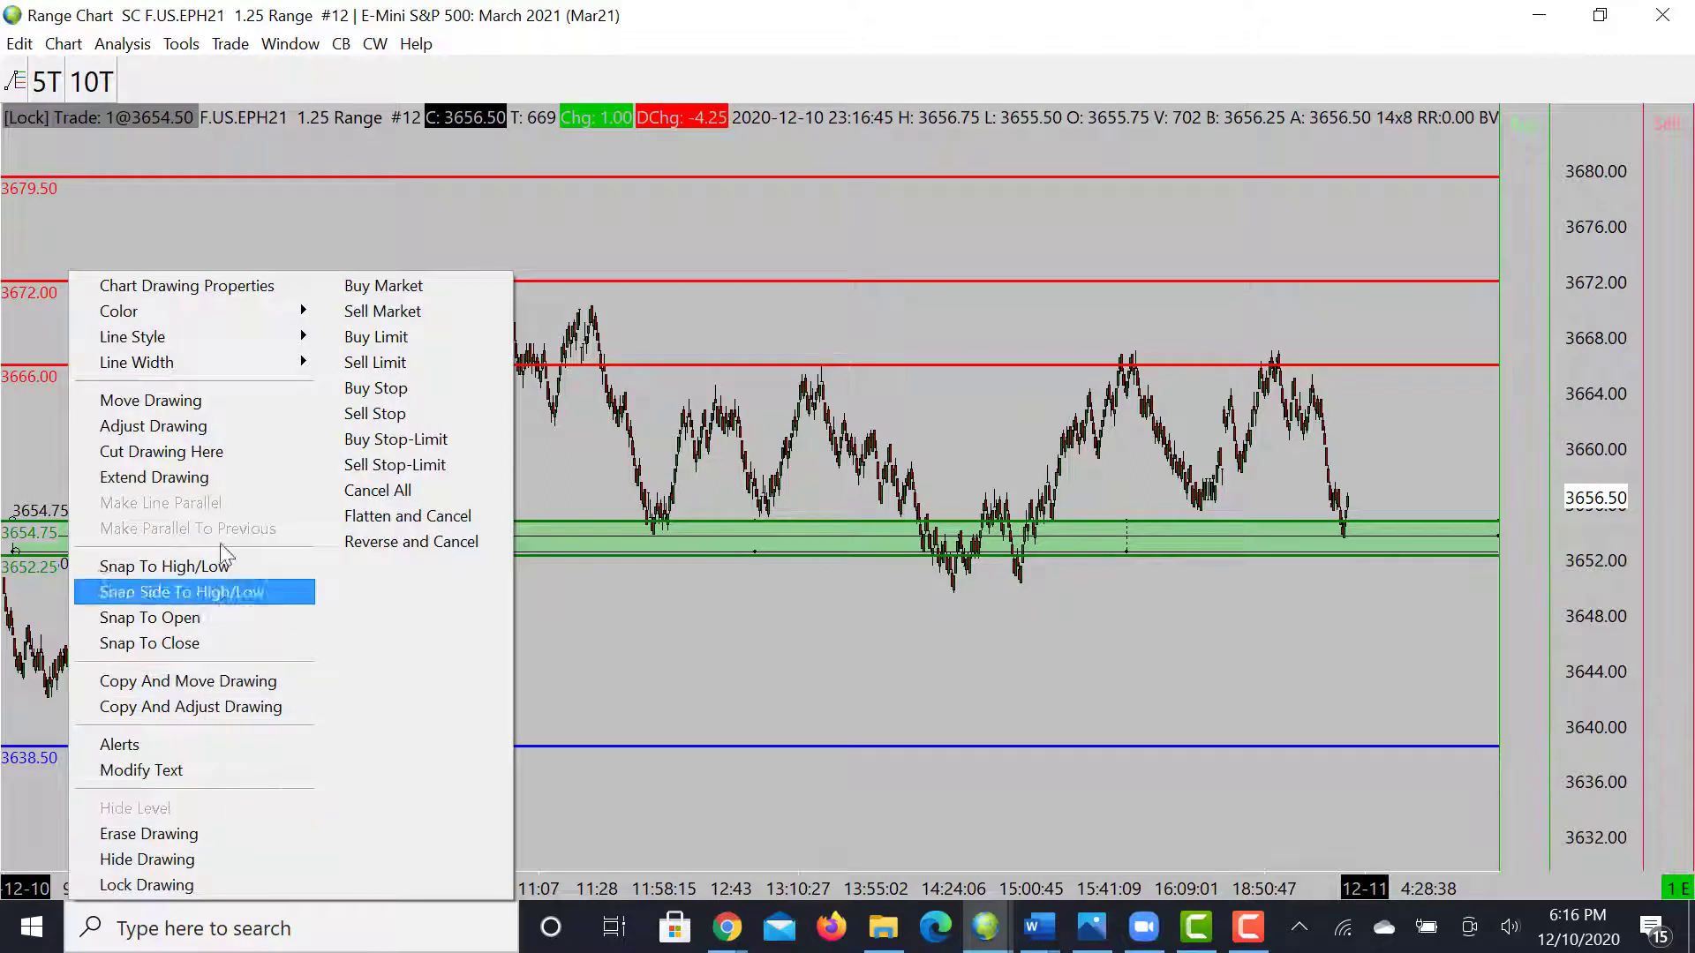
{"action": "left_click", "coordinate": [220, 478]}
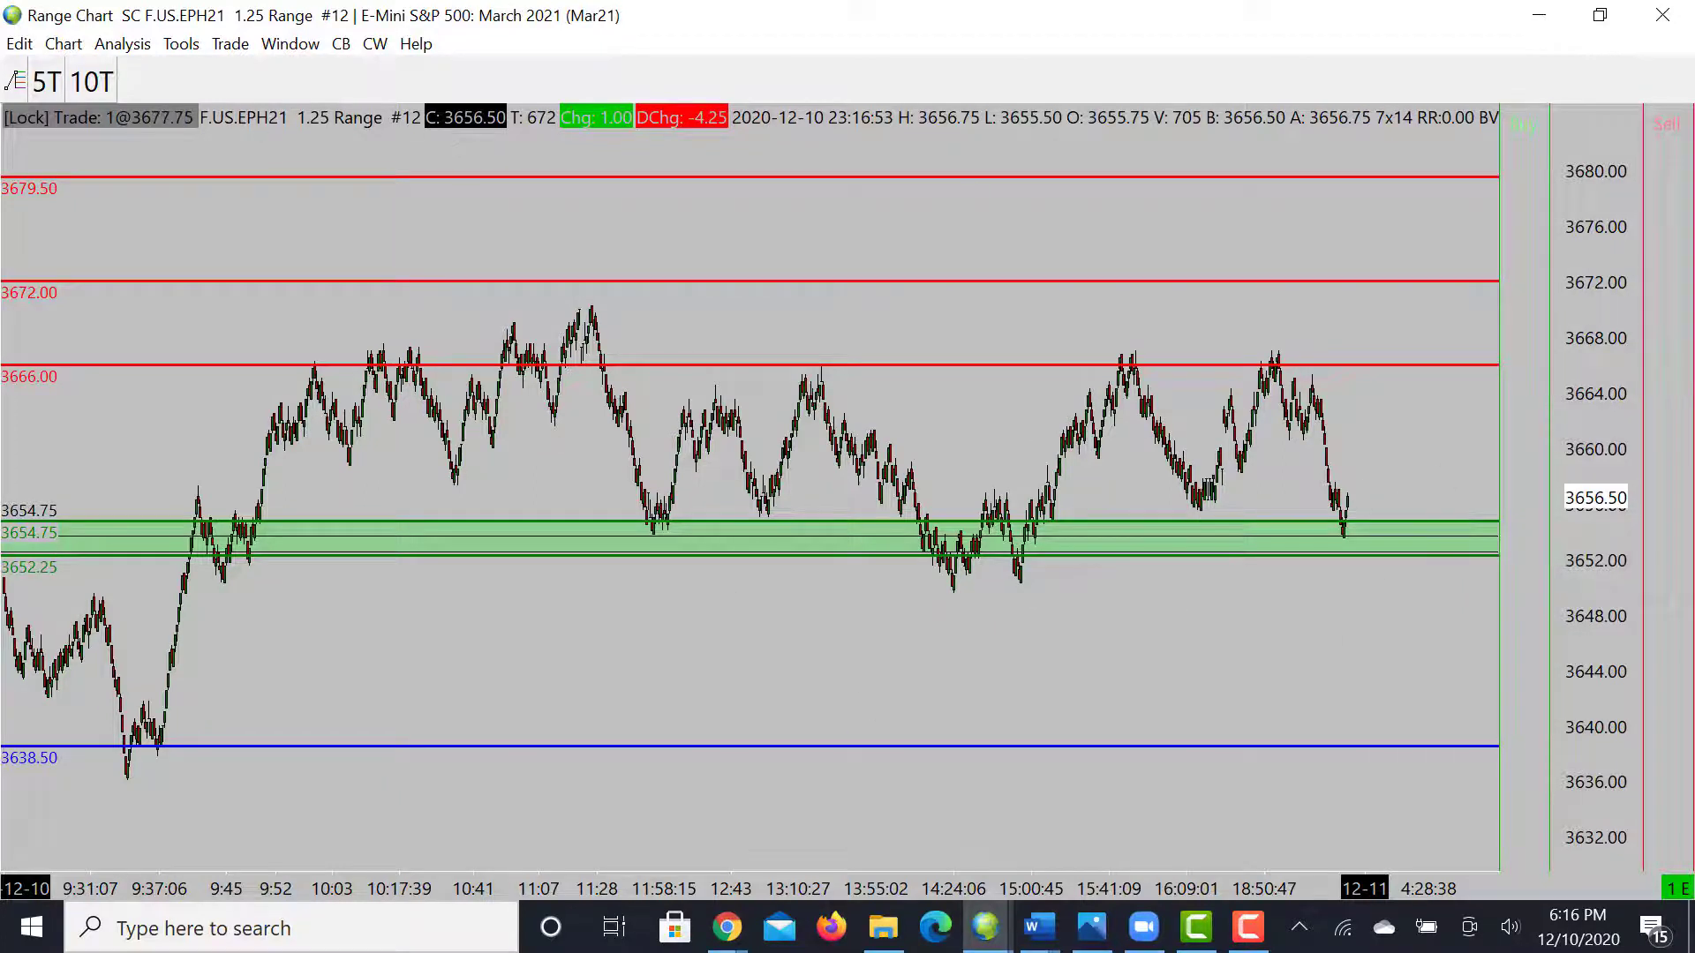
Bring in and maximize the 1.0 Range Gold February 2021 chart, mark the recent highs near 1844.0 with two arrows, and stretch the price scale
{"action": "left_click_drag", "start_coordinate": [1694, 136], "coordinate": [971, 136]}
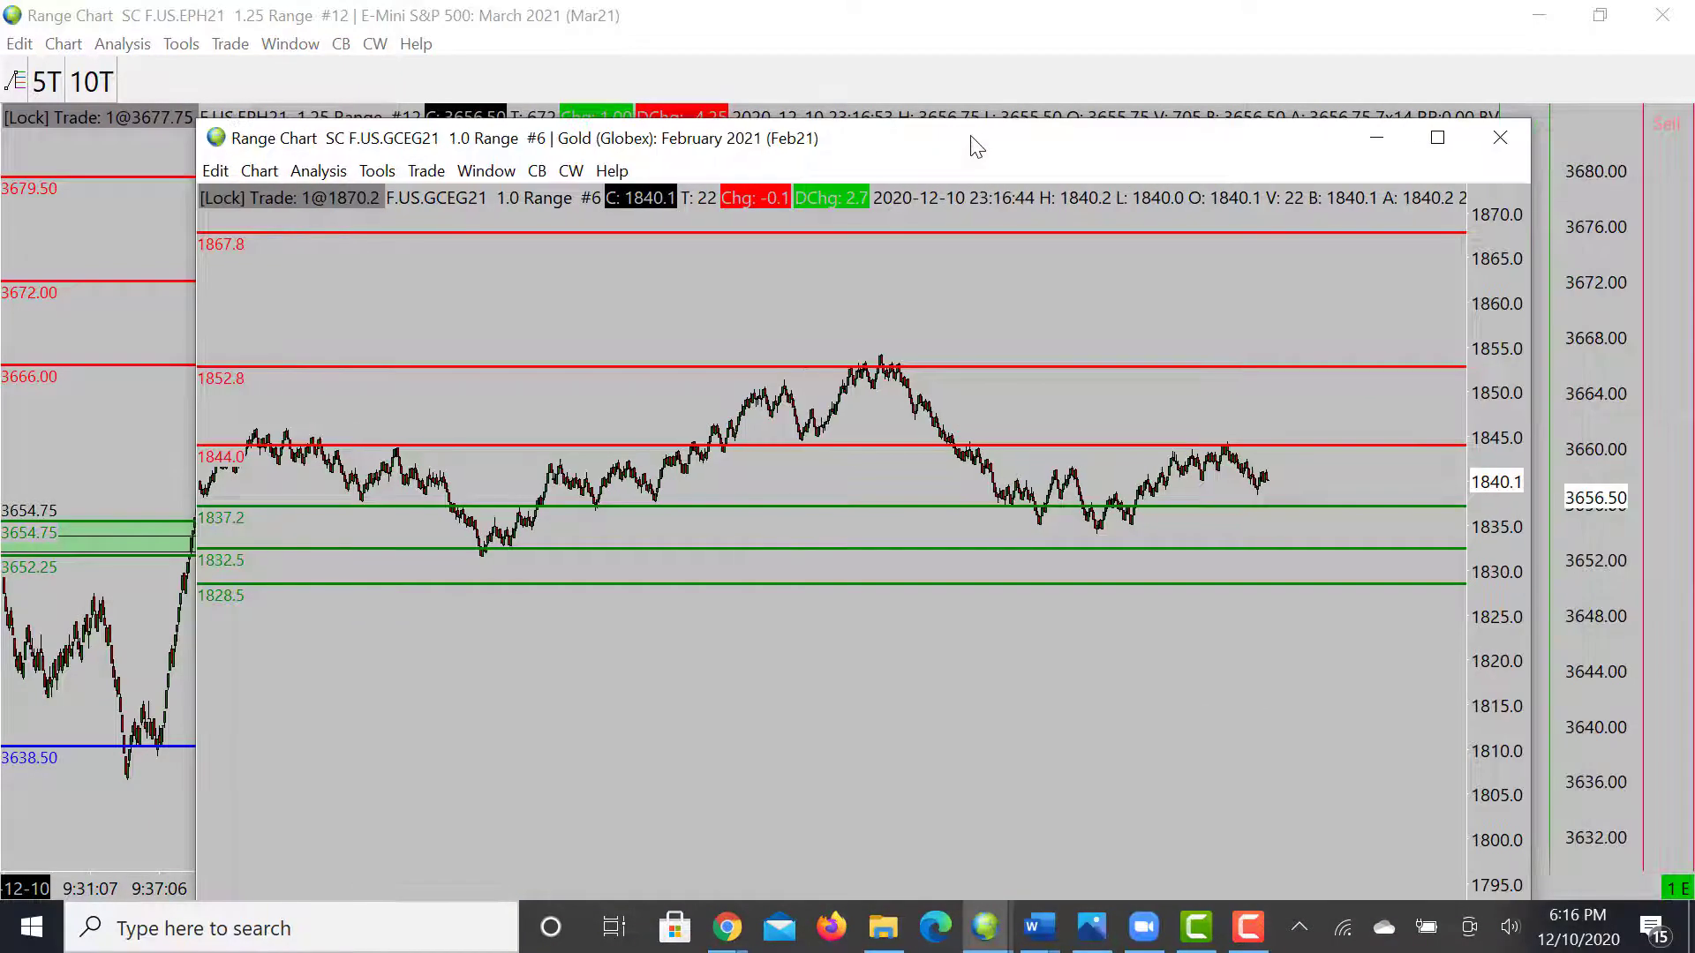
{"action": "double_click", "coordinate": [971, 135]}
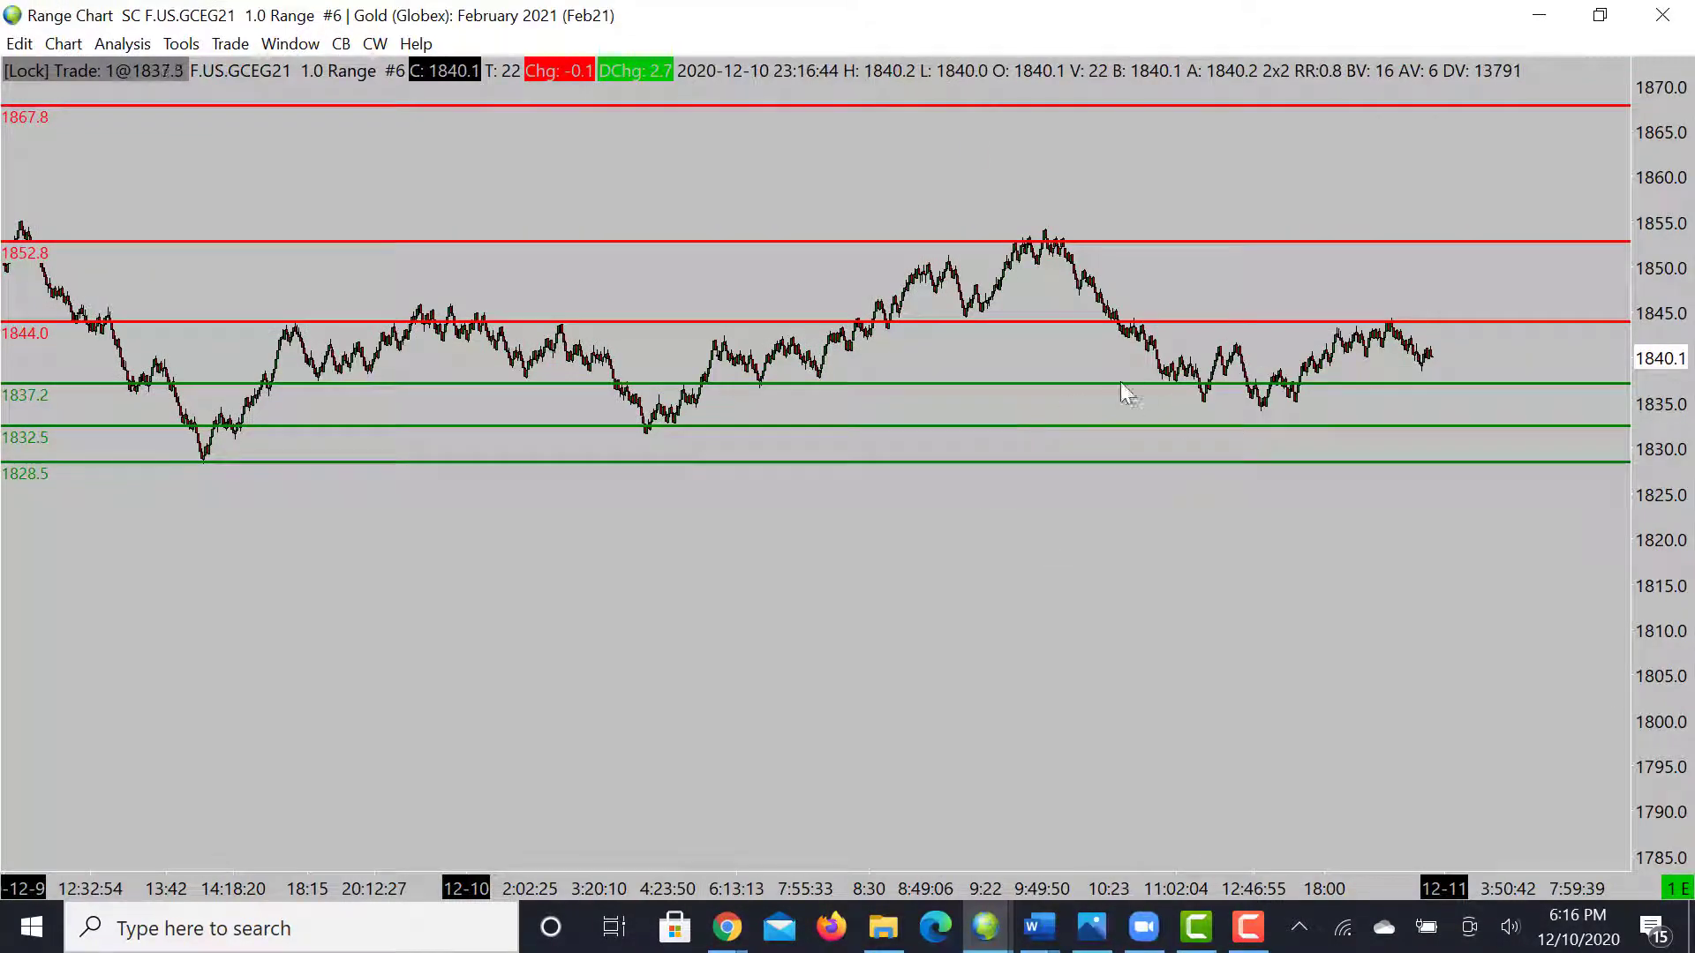
{"action": "mouse_move", "coordinate": [1366, 235]}
{"action": "left_mouse_down"}
{"action": "mouse_move", "coordinate": [1363, 304]}
{"action": "mouse_move", "coordinate": [1389, 312]}
{"action": "left_mouse_up"}
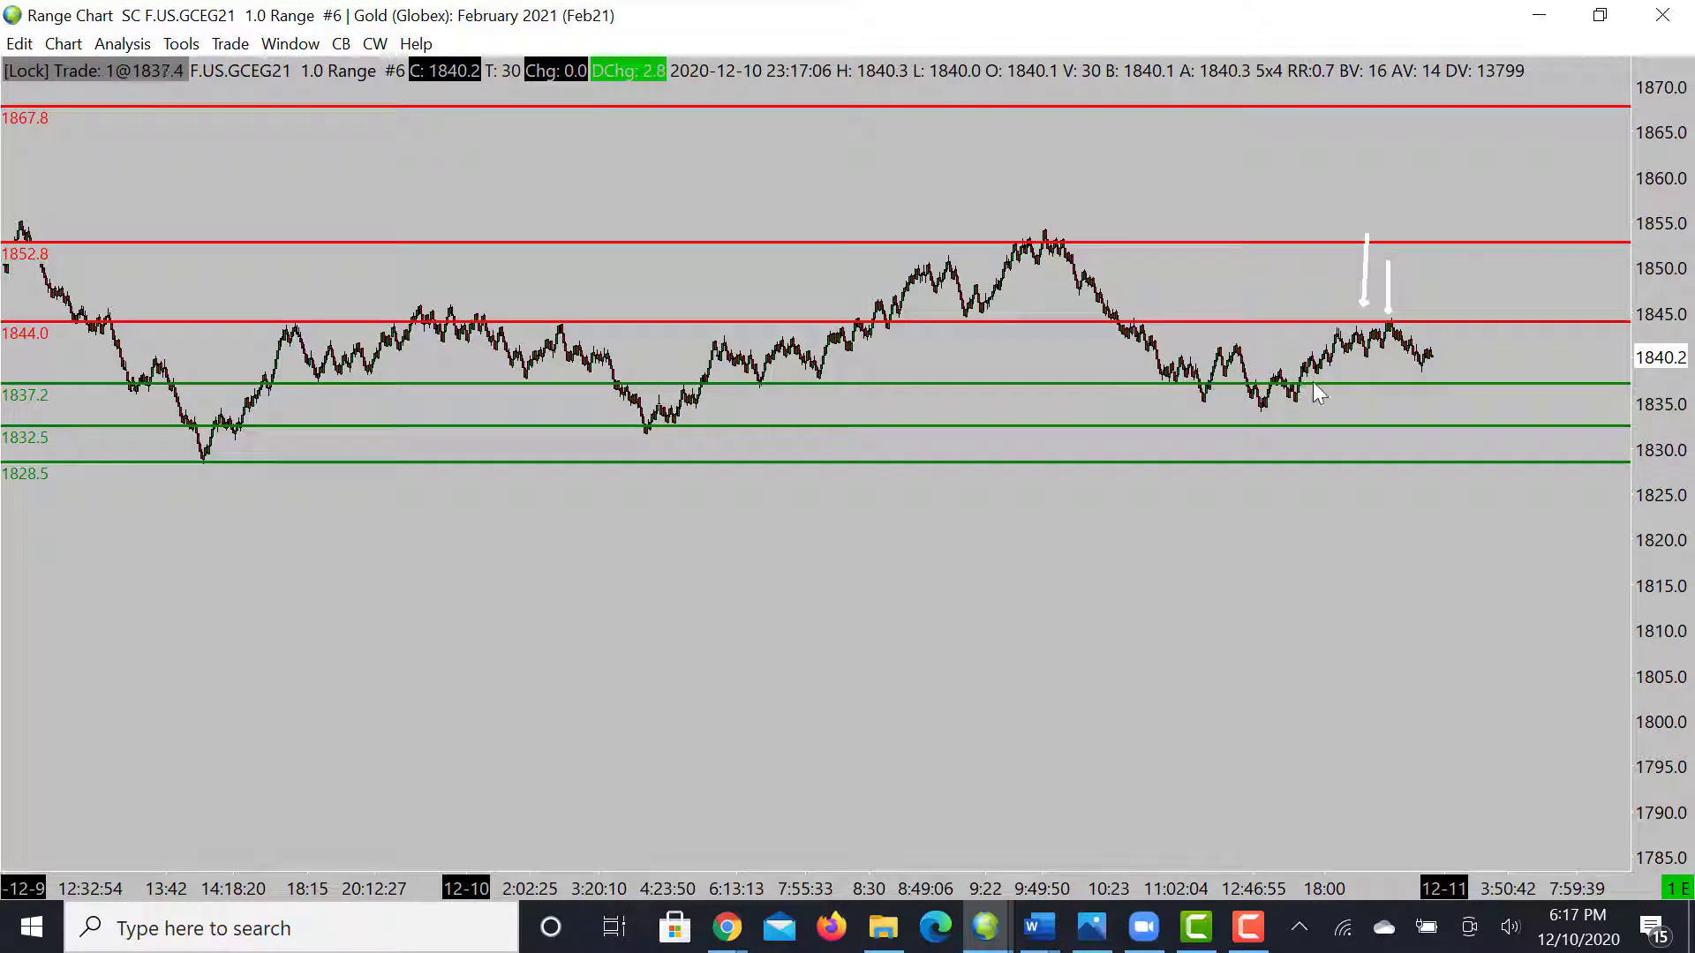
{"action": "left_click_drag", "start_coordinate": [1671, 322], "coordinate": [1671, 382]}
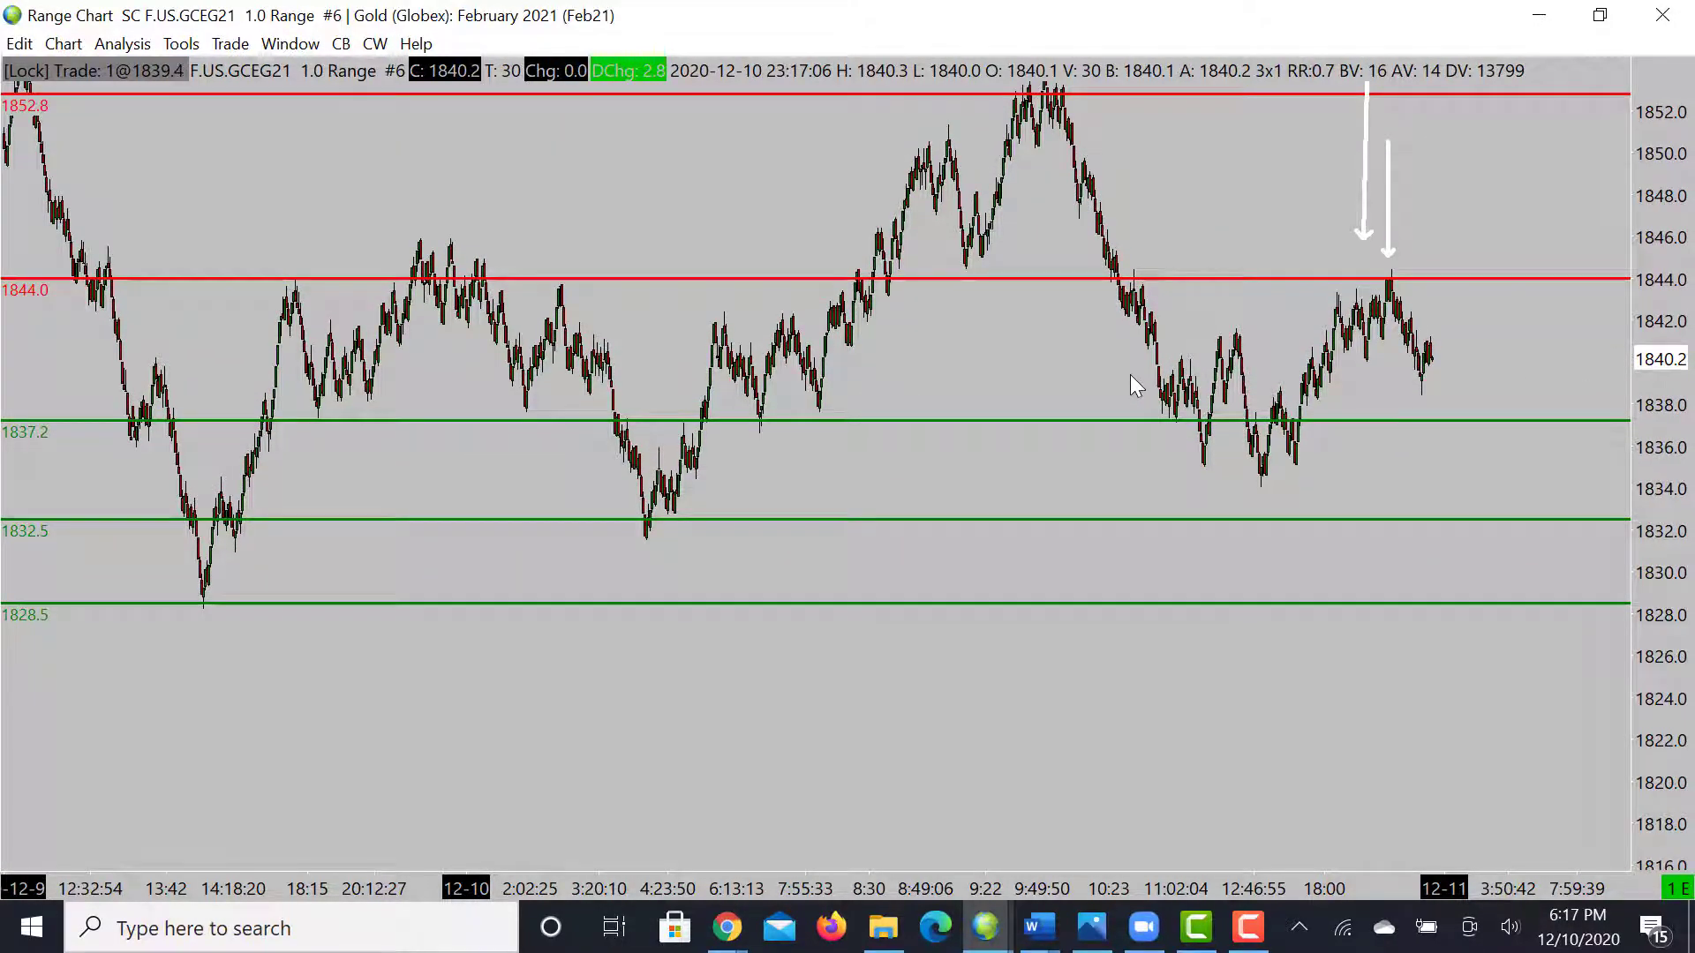
Try a horizontal support line at 1839.4 on the gold chart, and erase it
{"action": "left_click_drag", "start_coordinate": [1129, 375], "coordinate": [1520, 377]}
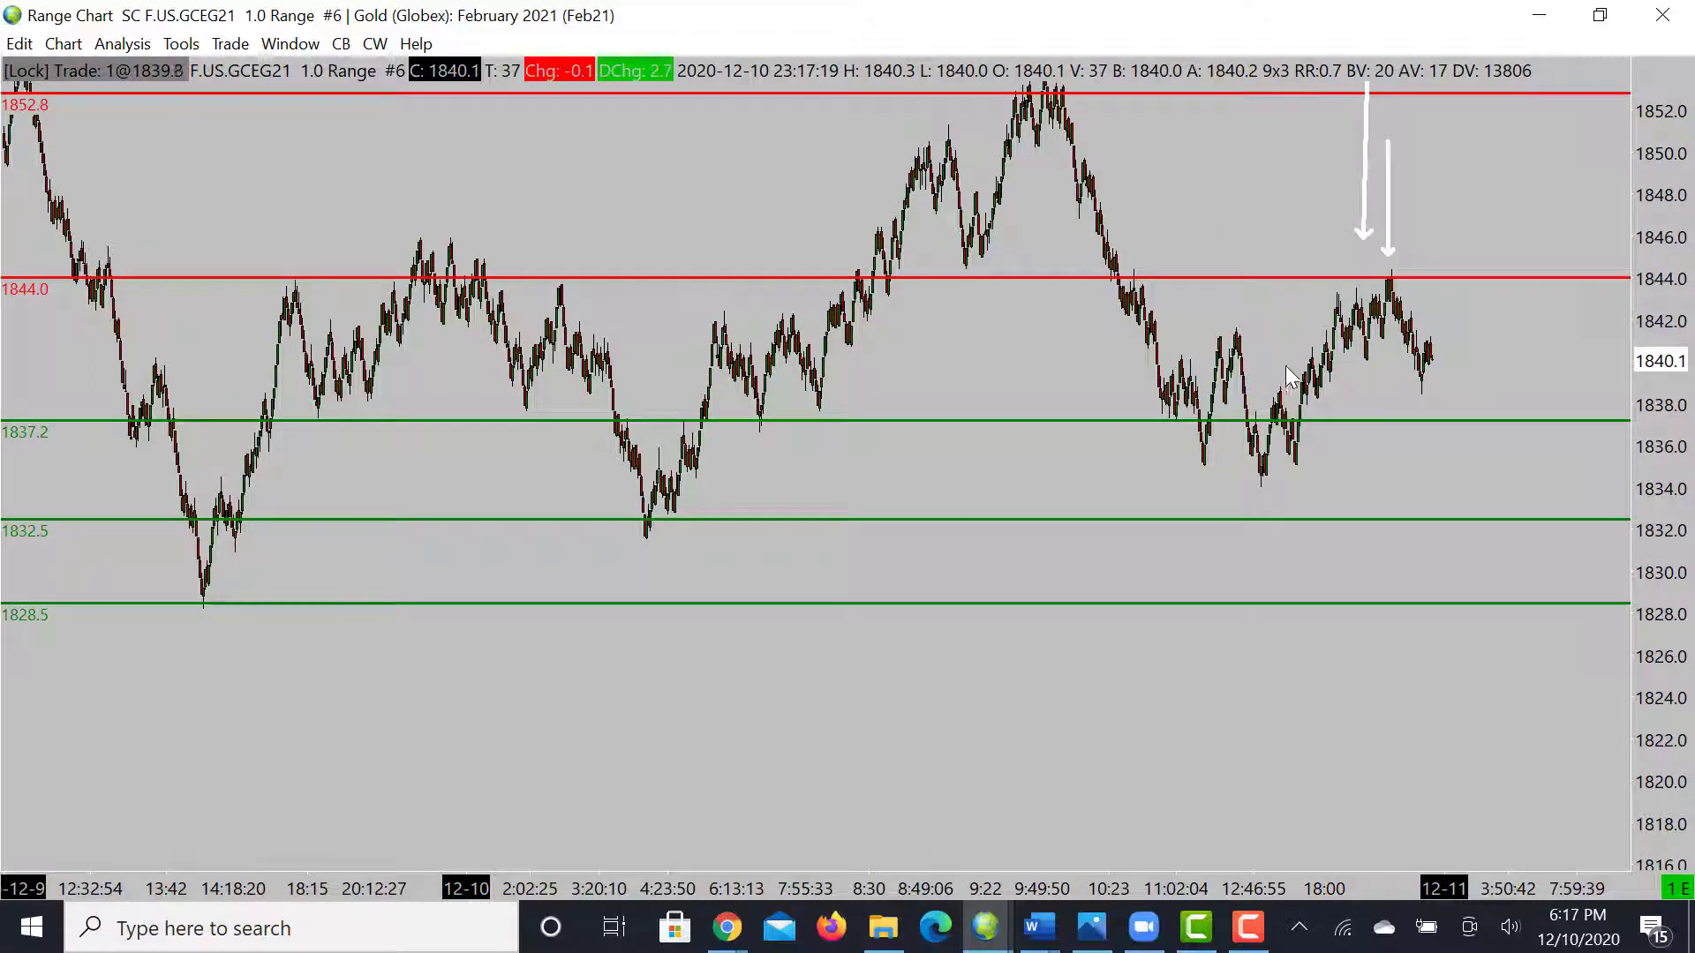
{"action": "left_click", "coordinate": [1326, 376]}
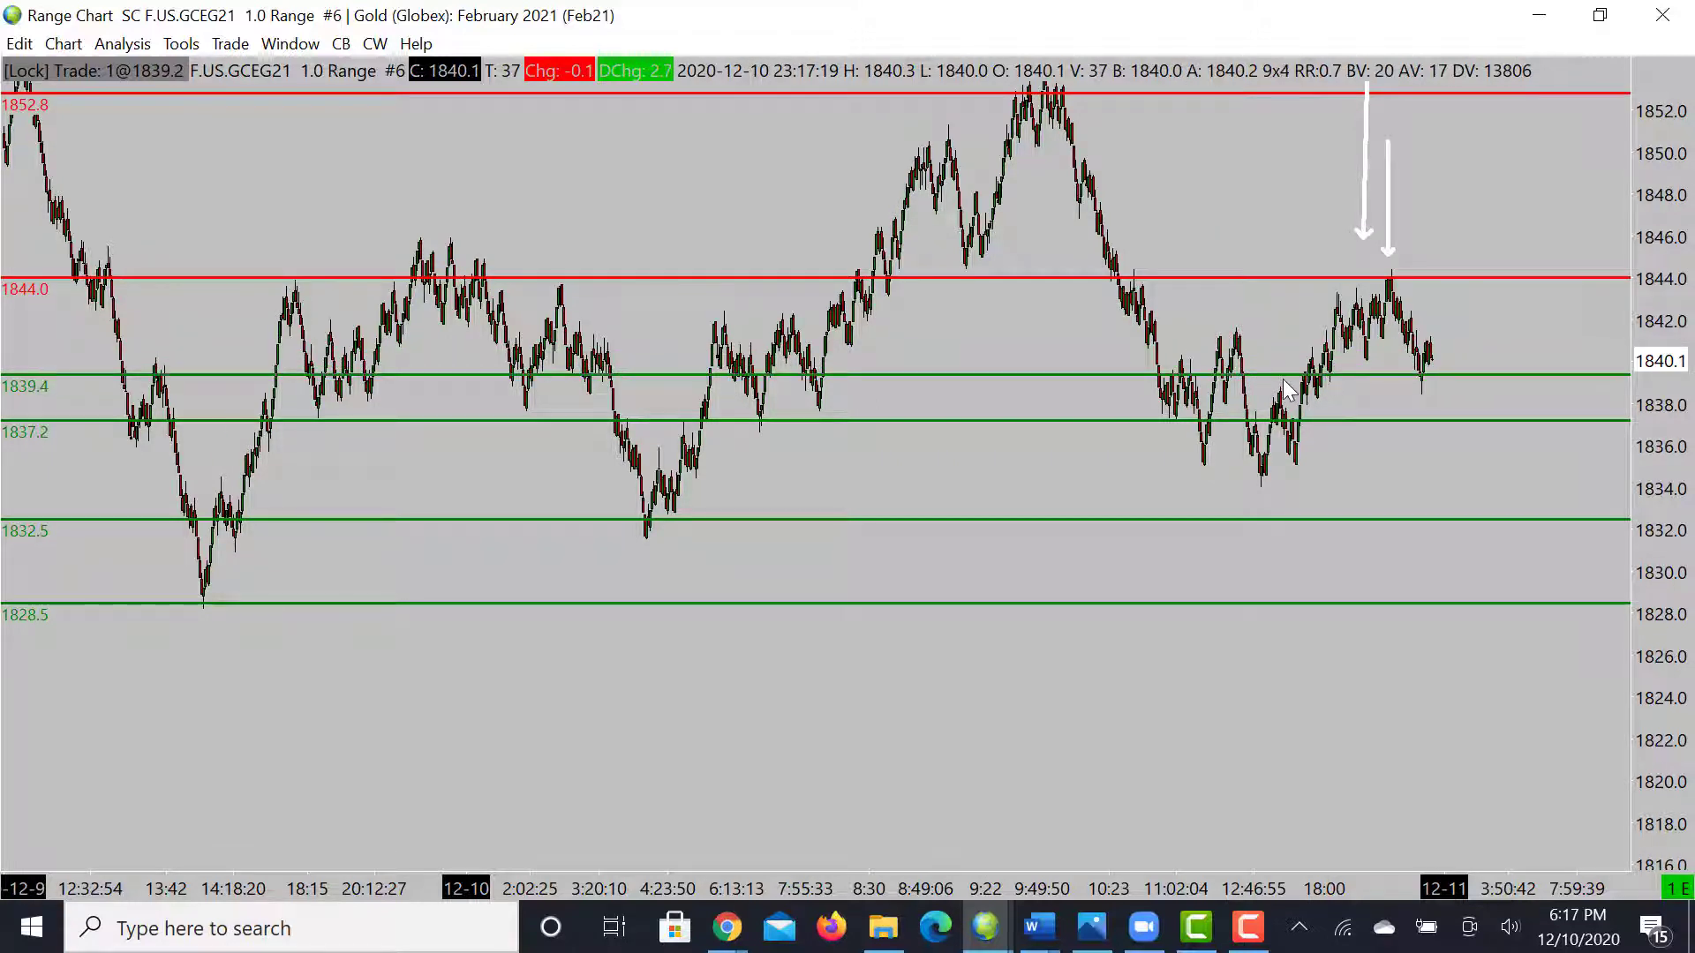
{"action": "right_click", "coordinate": [1177, 376]}
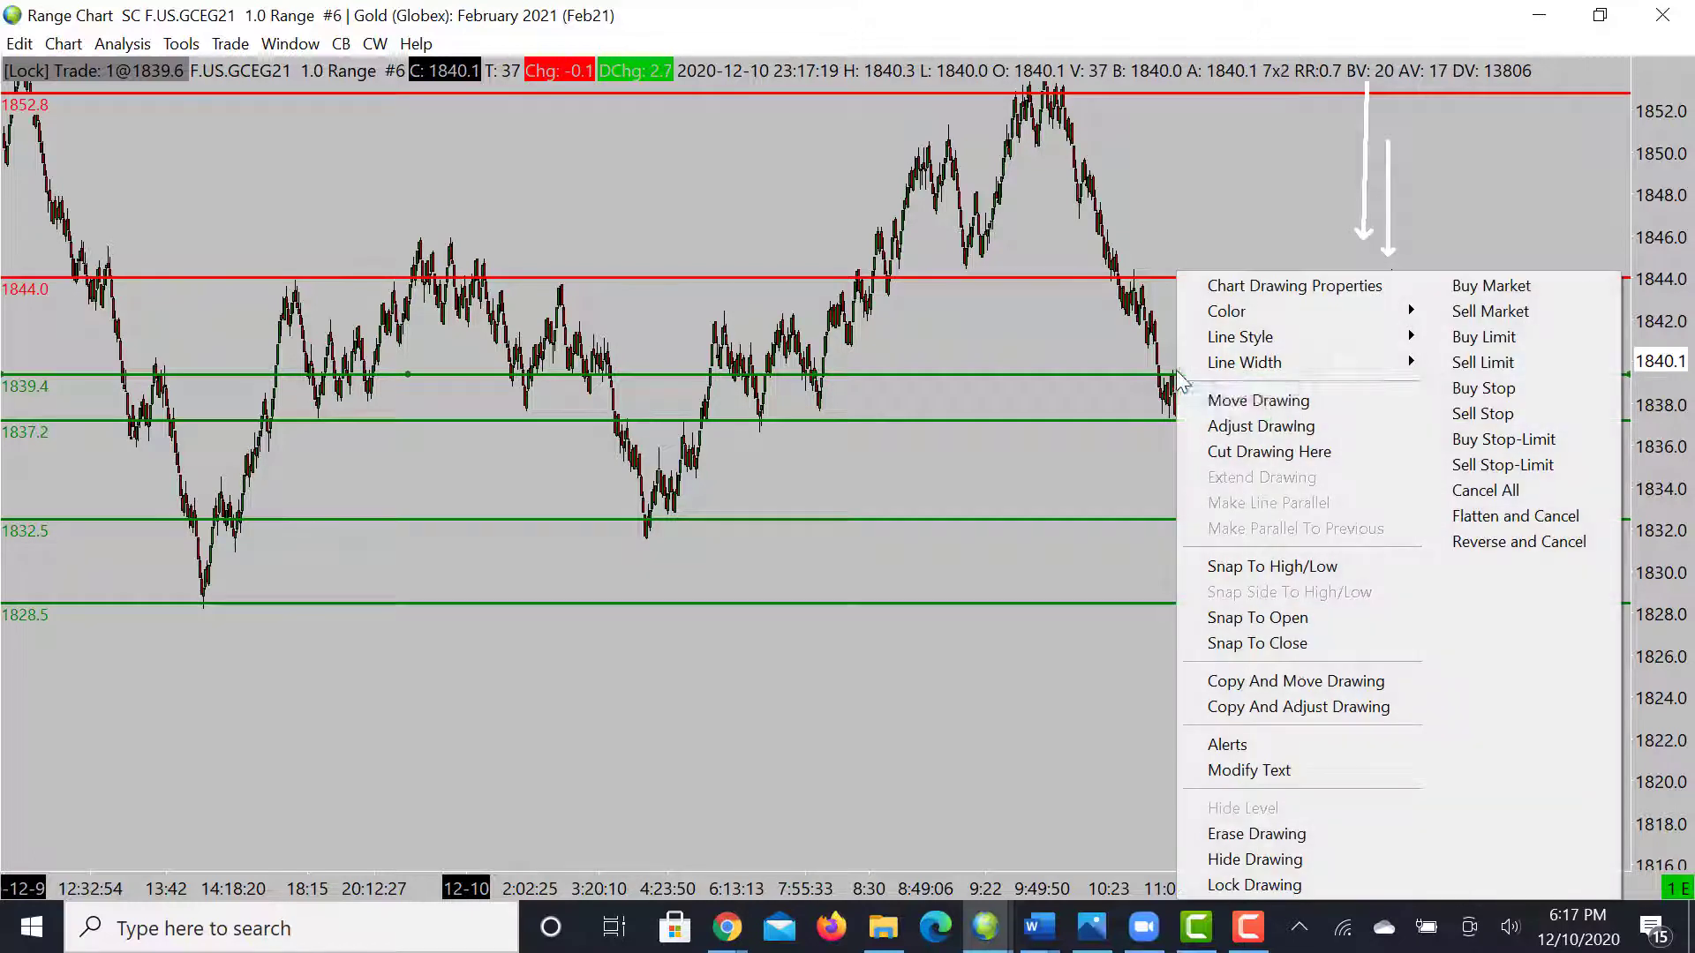
{"action": "left_click", "coordinate": [1289, 832]}
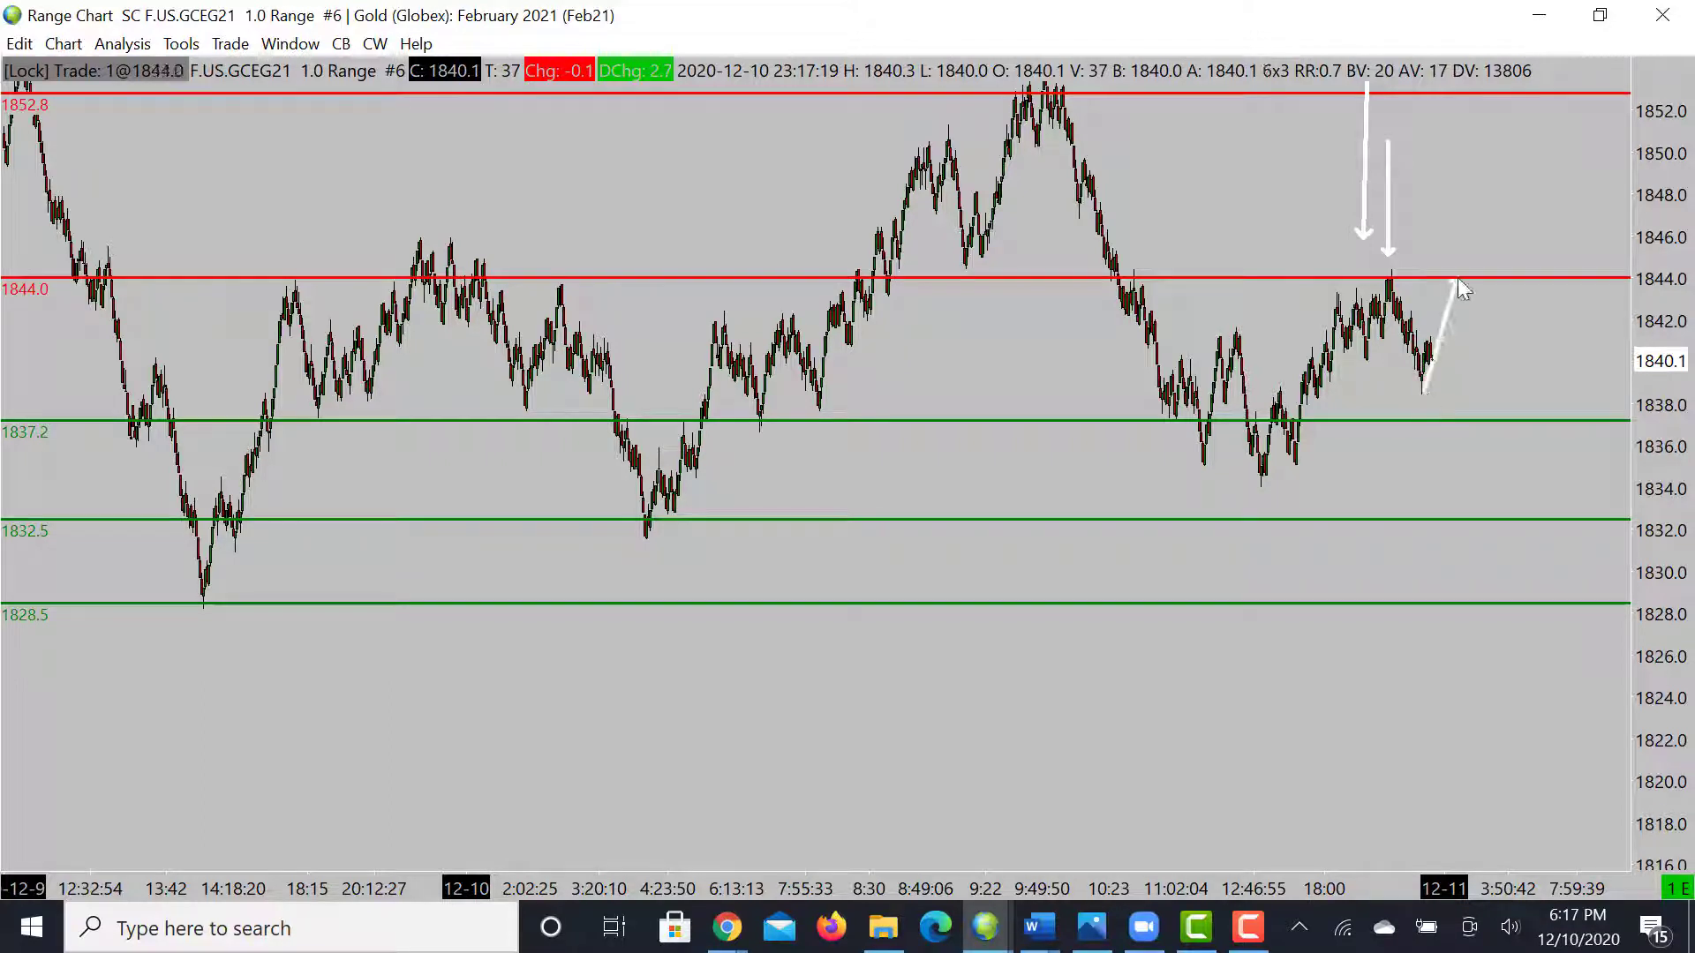
Draw arrows projecting a fall toward the 1837.2 support and lower, and place a horizontal line at 1834.6
{"action": "key", "text": "ctrl+z"}
{"action": "left_click_drag", "start_coordinate": [1448, 403], "coordinate": [1450, 429]}
{"action": "left_click", "coordinate": [1234, 475]}
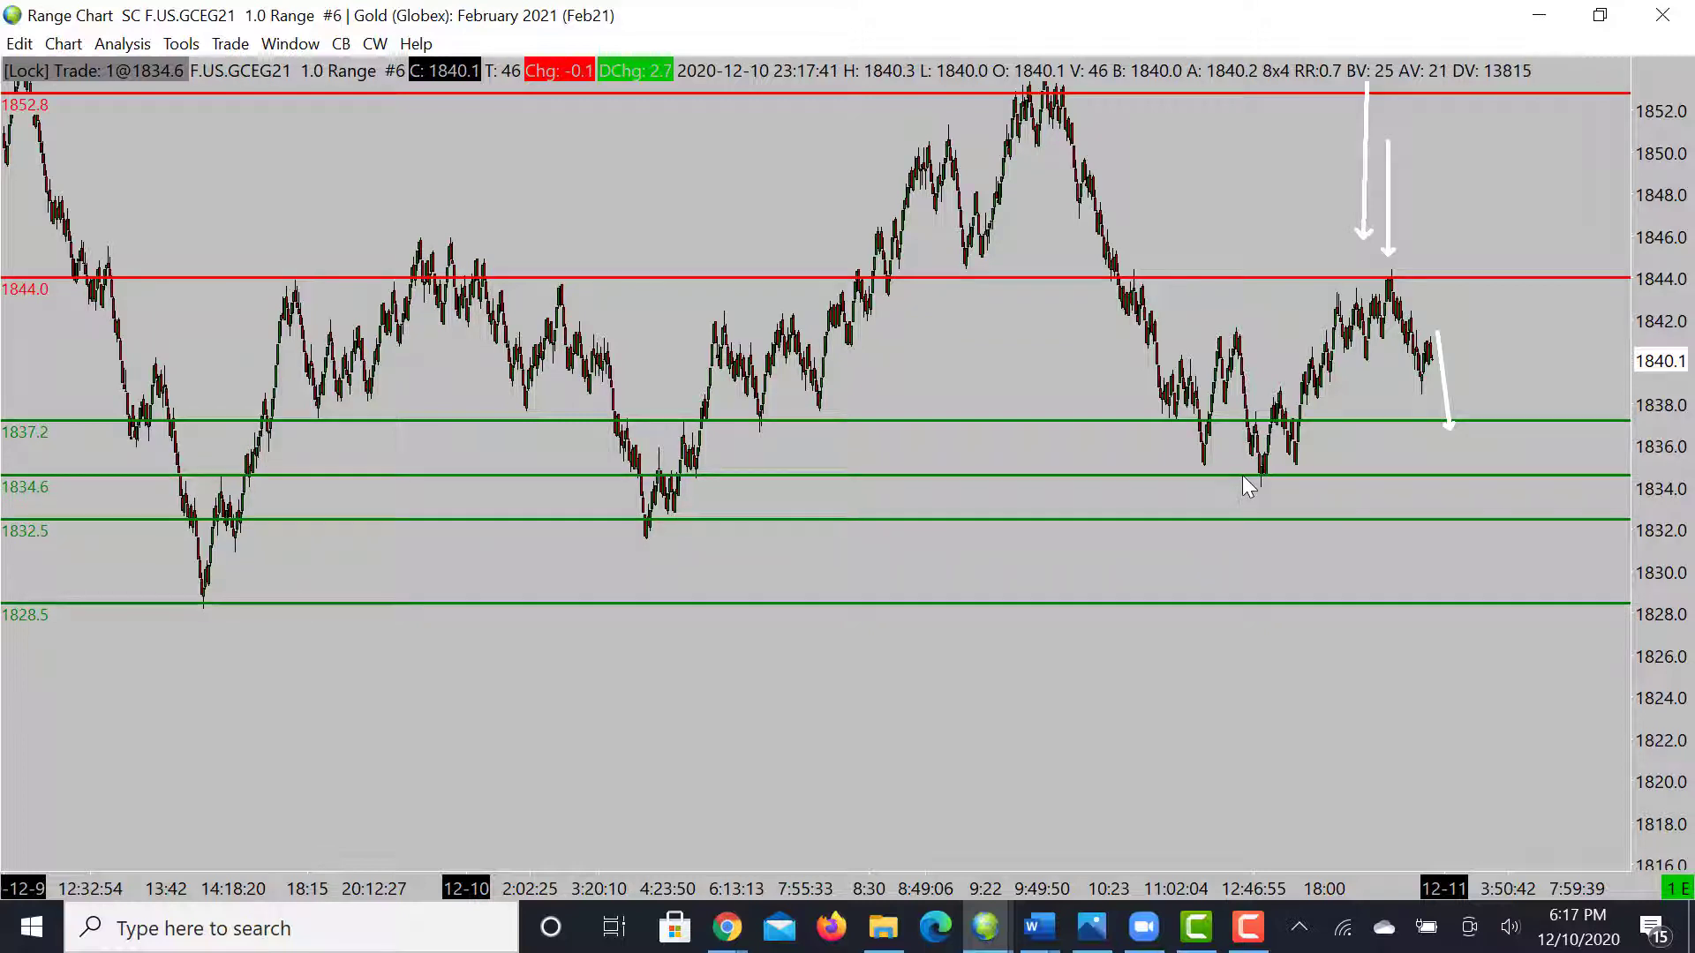
{"action": "left_click_drag", "start_coordinate": [1437, 349], "coordinate": [1456, 471]}
{"action": "mouse_move", "coordinate": [1483, 494]}
{"action": "left_mouse_down"}
{"action": "mouse_move", "coordinate": [1518, 622]}
{"action": "mouse_move", "coordinate": [1505, 596]}
{"action": "mouse_move", "coordinate": [1498, 610]}
{"action": "mouse_move", "coordinate": [1511, 553]}
{"action": "mouse_move", "coordinate": [1537, 597]}
{"action": "mouse_move", "coordinate": [1569, 482]}
{"action": "left_mouse_up"}
Undo all the arrows and the 1834.6 line on the gold chart
{"action": "key", "text": "ctrl+z"}
{"action": "key", "text": "ctrl+z"}
{"action": "key", "text": "ctrl+z"}
{"action": "key", "text": "ctrl+z"}
{"action": "key", "text": "ctrl+z"}
{"action": "key", "text": "ctrl+z"}
{"action": "key", "text": "ctrl+z"}
{"action": "key", "text": "ctrl+z"}
{"action": "key", "text": "ctrl+z"}
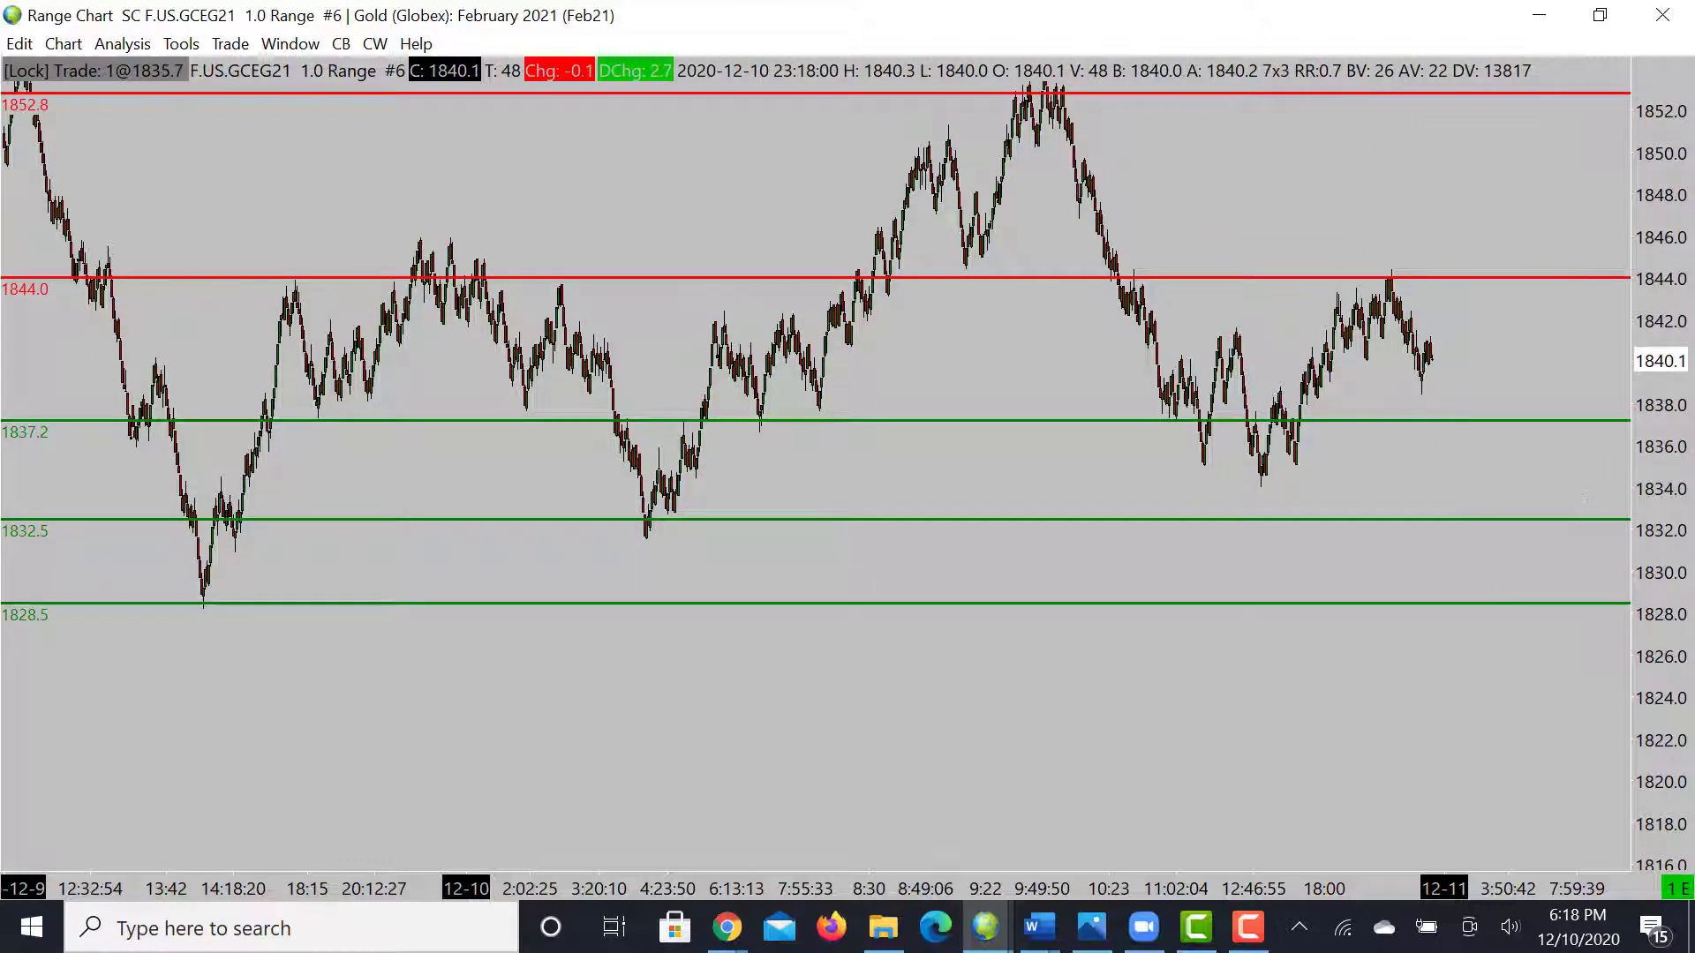
Bring in and maximize the 0.5 Range Gold February 2021 chart, leaving blank space beyond the latest bars
{"action": "left_click_drag", "start_coordinate": [1693, 88], "coordinate": [1126, 88]}
{"action": "double_click", "coordinate": [1127, 87]}
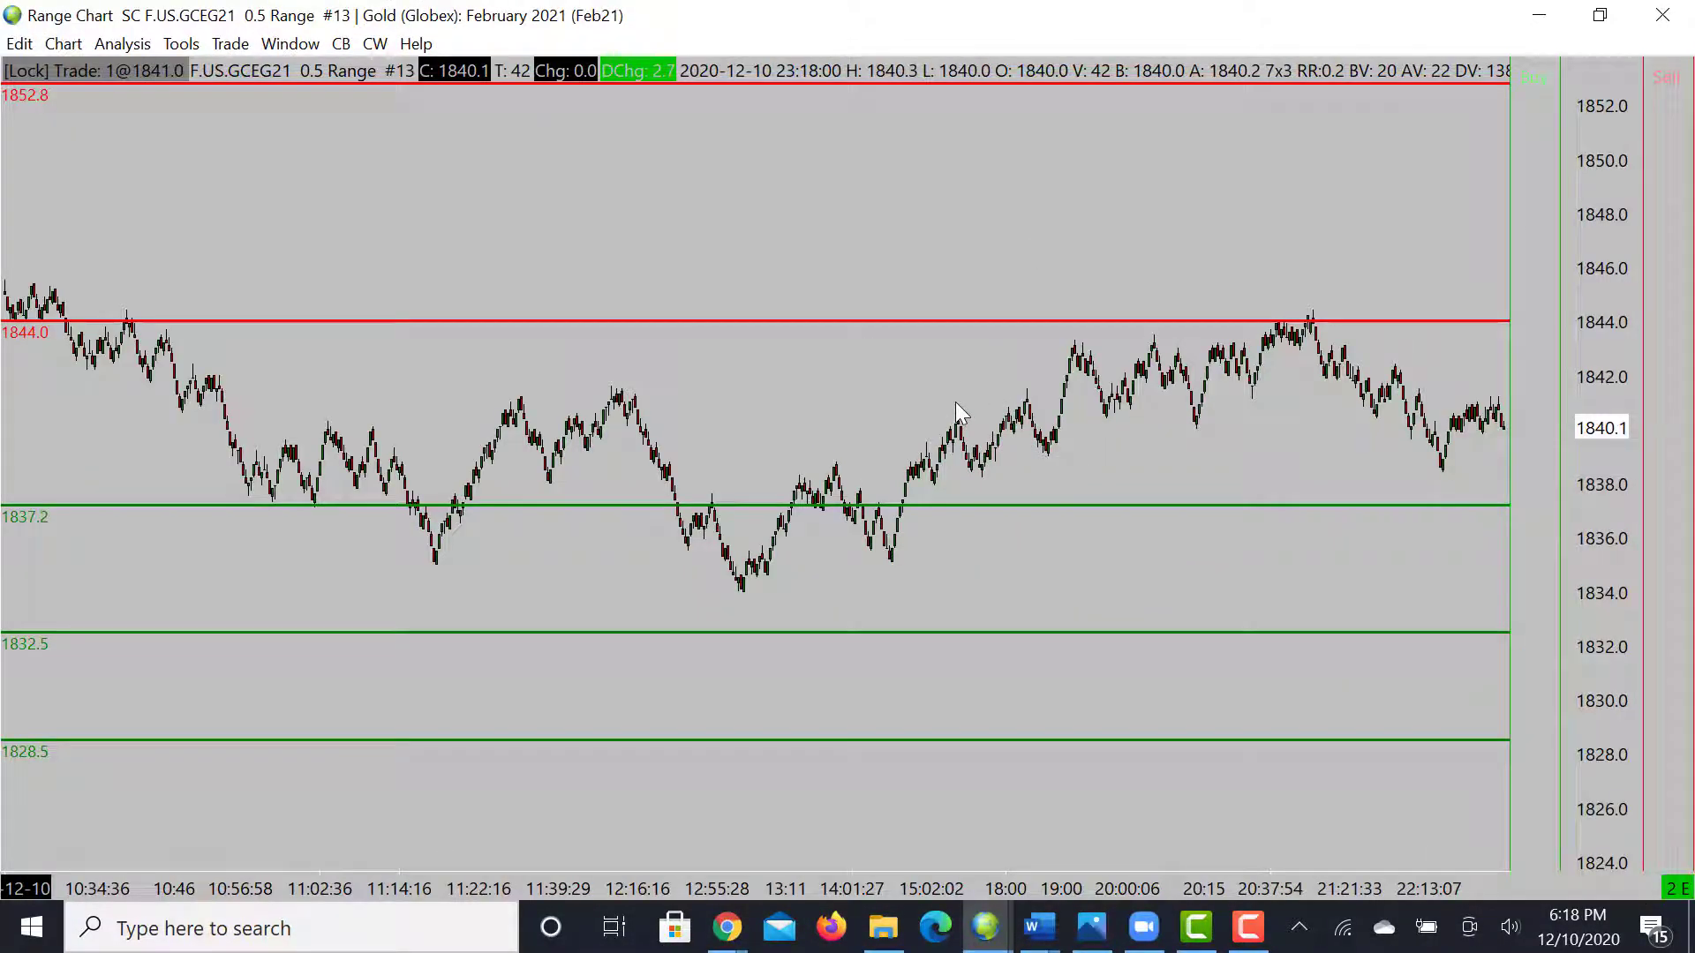
{"action": "scroll", "coordinate": [955, 401], "scroll_direction": "down", "scroll_amount": 3}
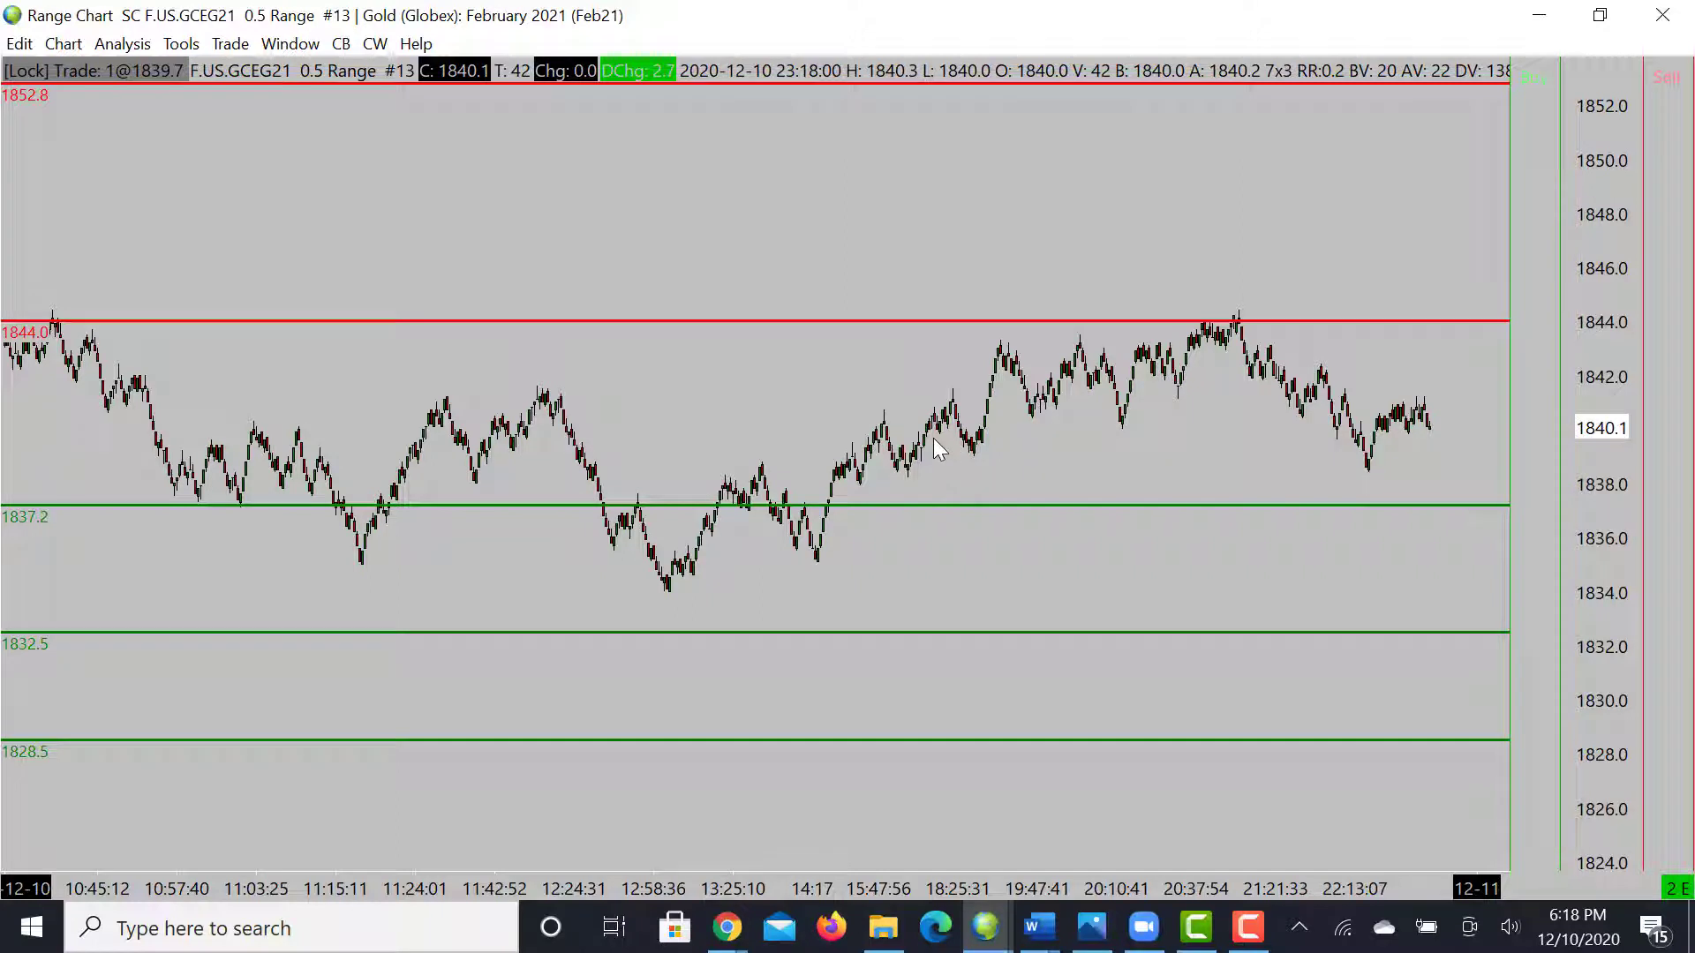
Place a horizontal support line at 1839.4 on the 0.5 Range gold chart
{"action": "mouse_move", "coordinate": [934, 438]}
{"action": "left_mouse_down"}
{"action": "mouse_move", "coordinate": [925, 476]}
{"action": "mouse_move", "coordinate": [946, 443]}
{"action": "mouse_move", "coordinate": [939, 460]}
{"action": "left_mouse_up"}
{"action": "key", "text": "Delete"}
{"action": "left_click_drag", "start_coordinate": [340, 431], "coordinate": [341, 446]}
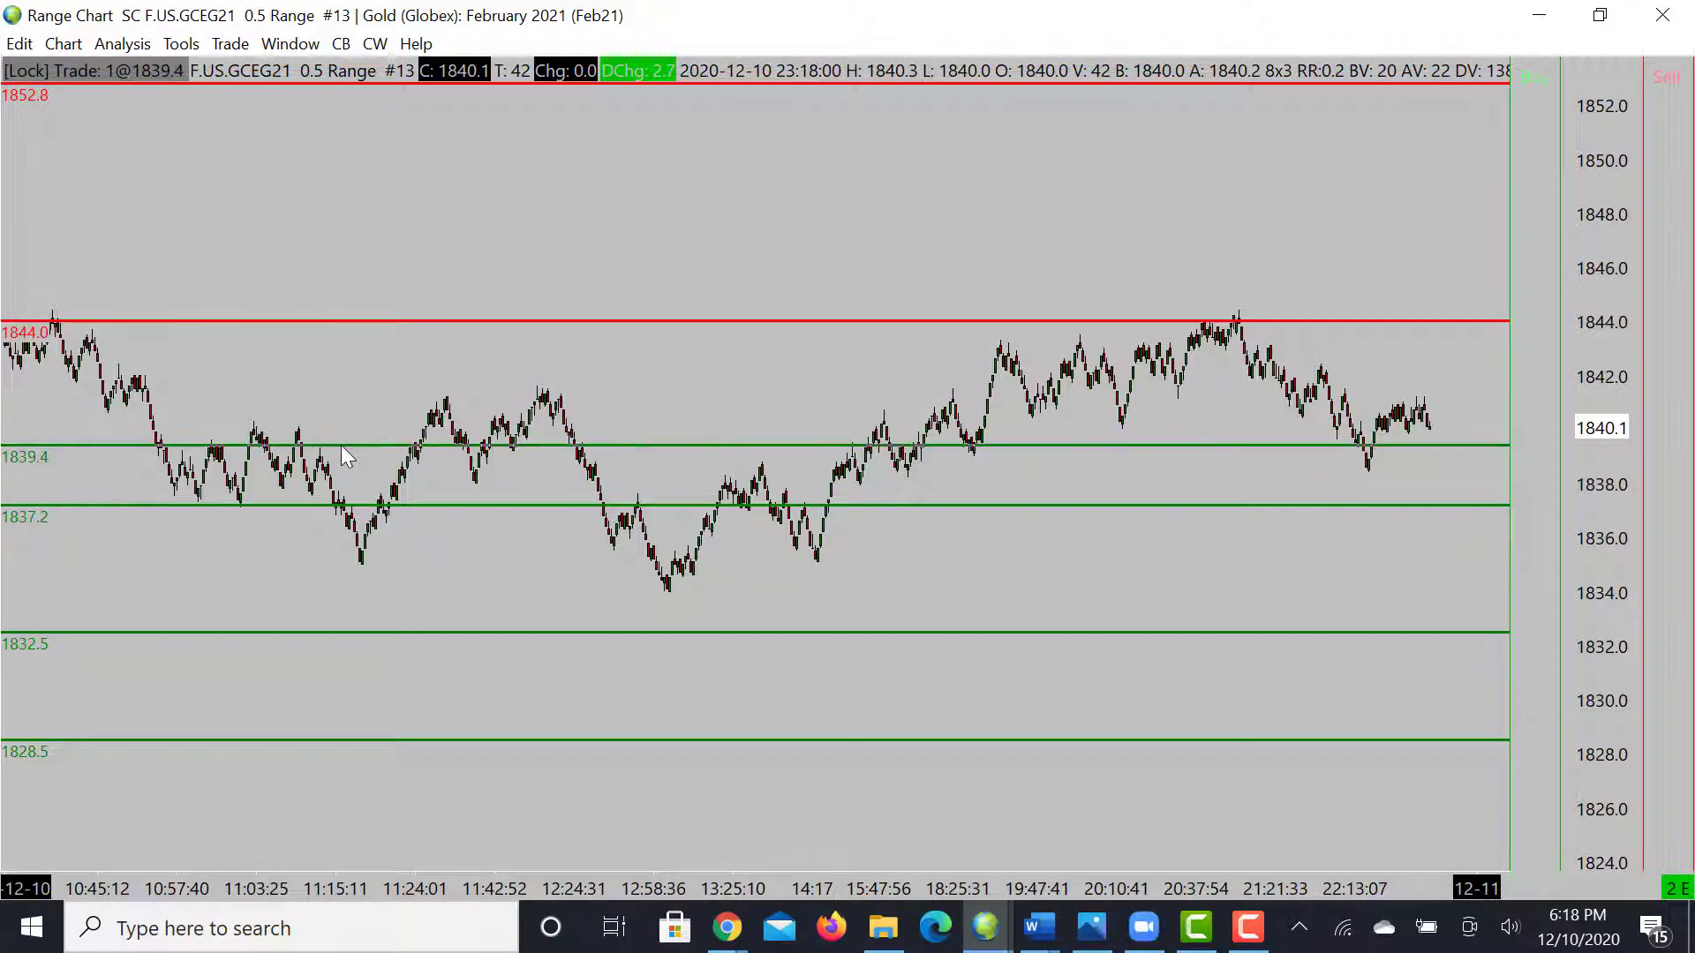
{"action": "left_click", "coordinate": [342, 446]}
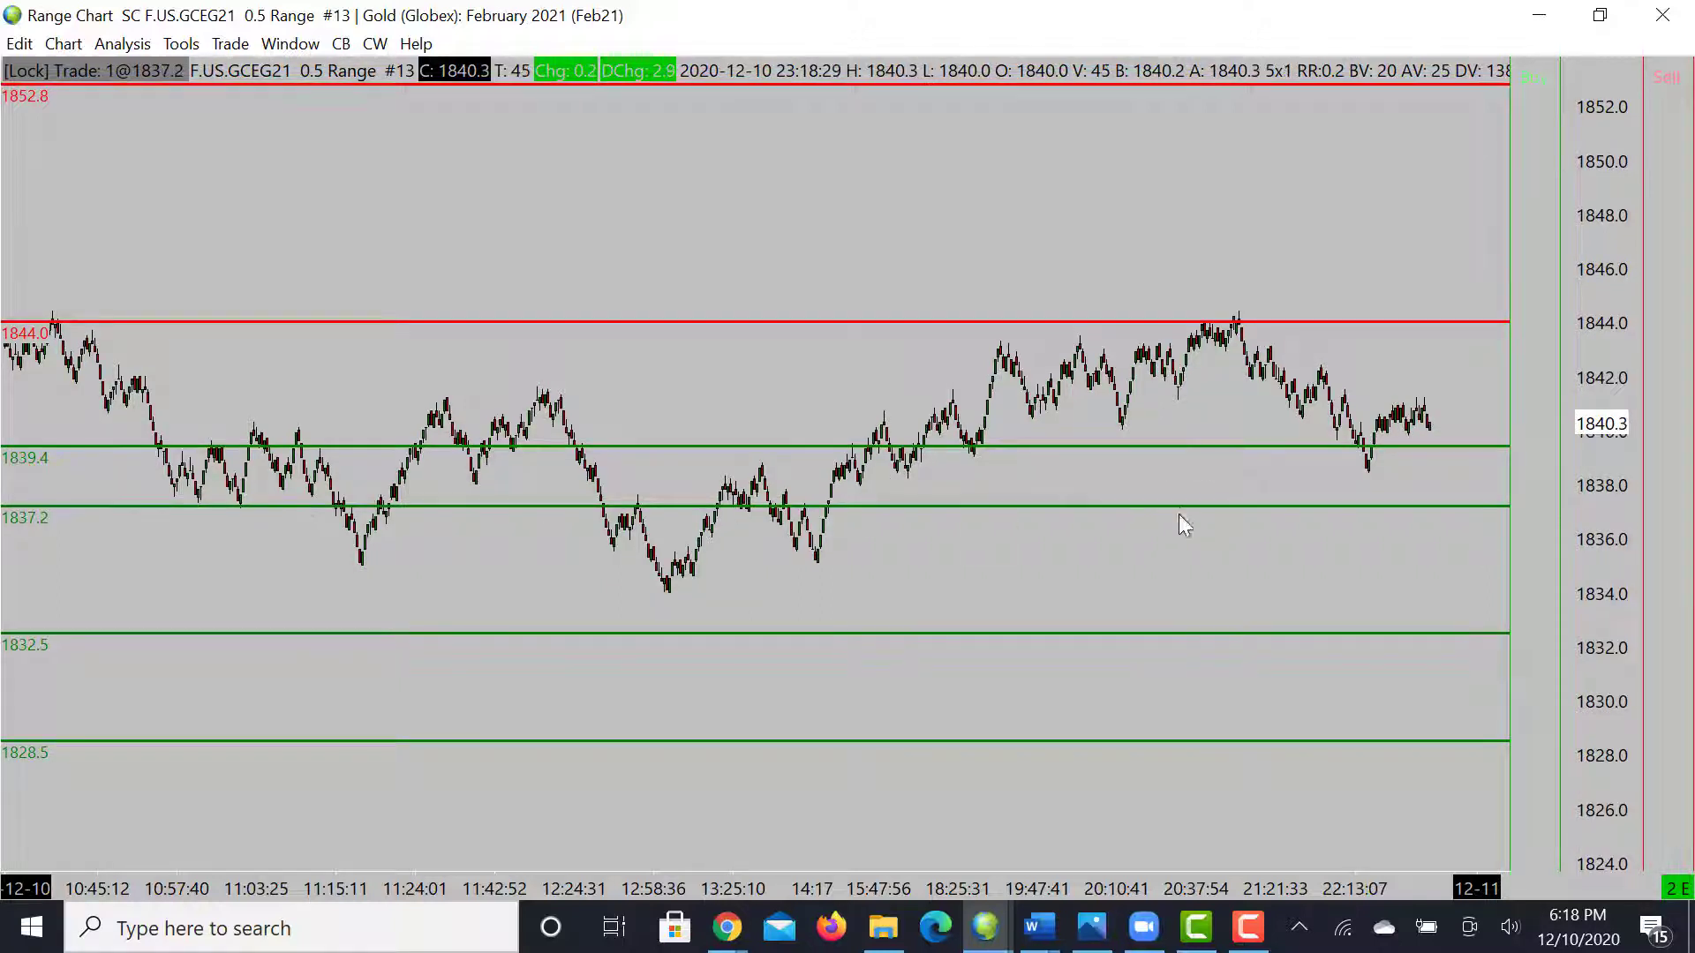
Add a horizontal support line at 1834.9 and erase the line at 1839.4
{"action": "left_click_drag", "start_coordinate": [352, 560], "coordinate": [633, 569]}
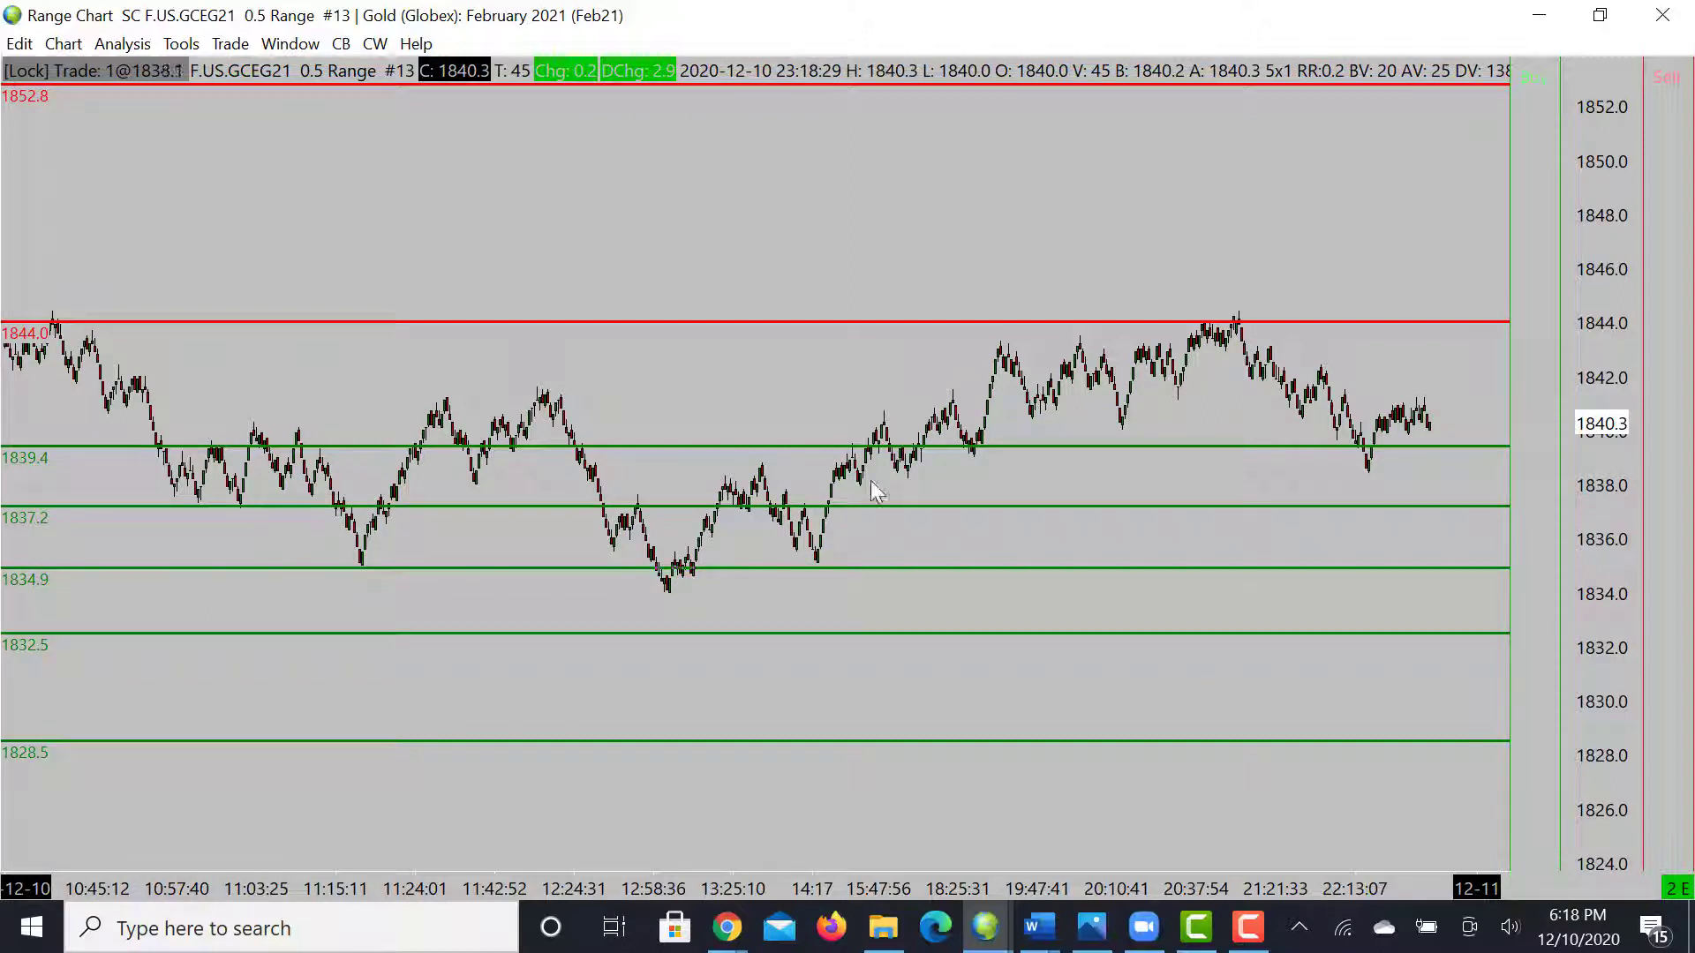
{"action": "right_click", "coordinate": [905, 446]}
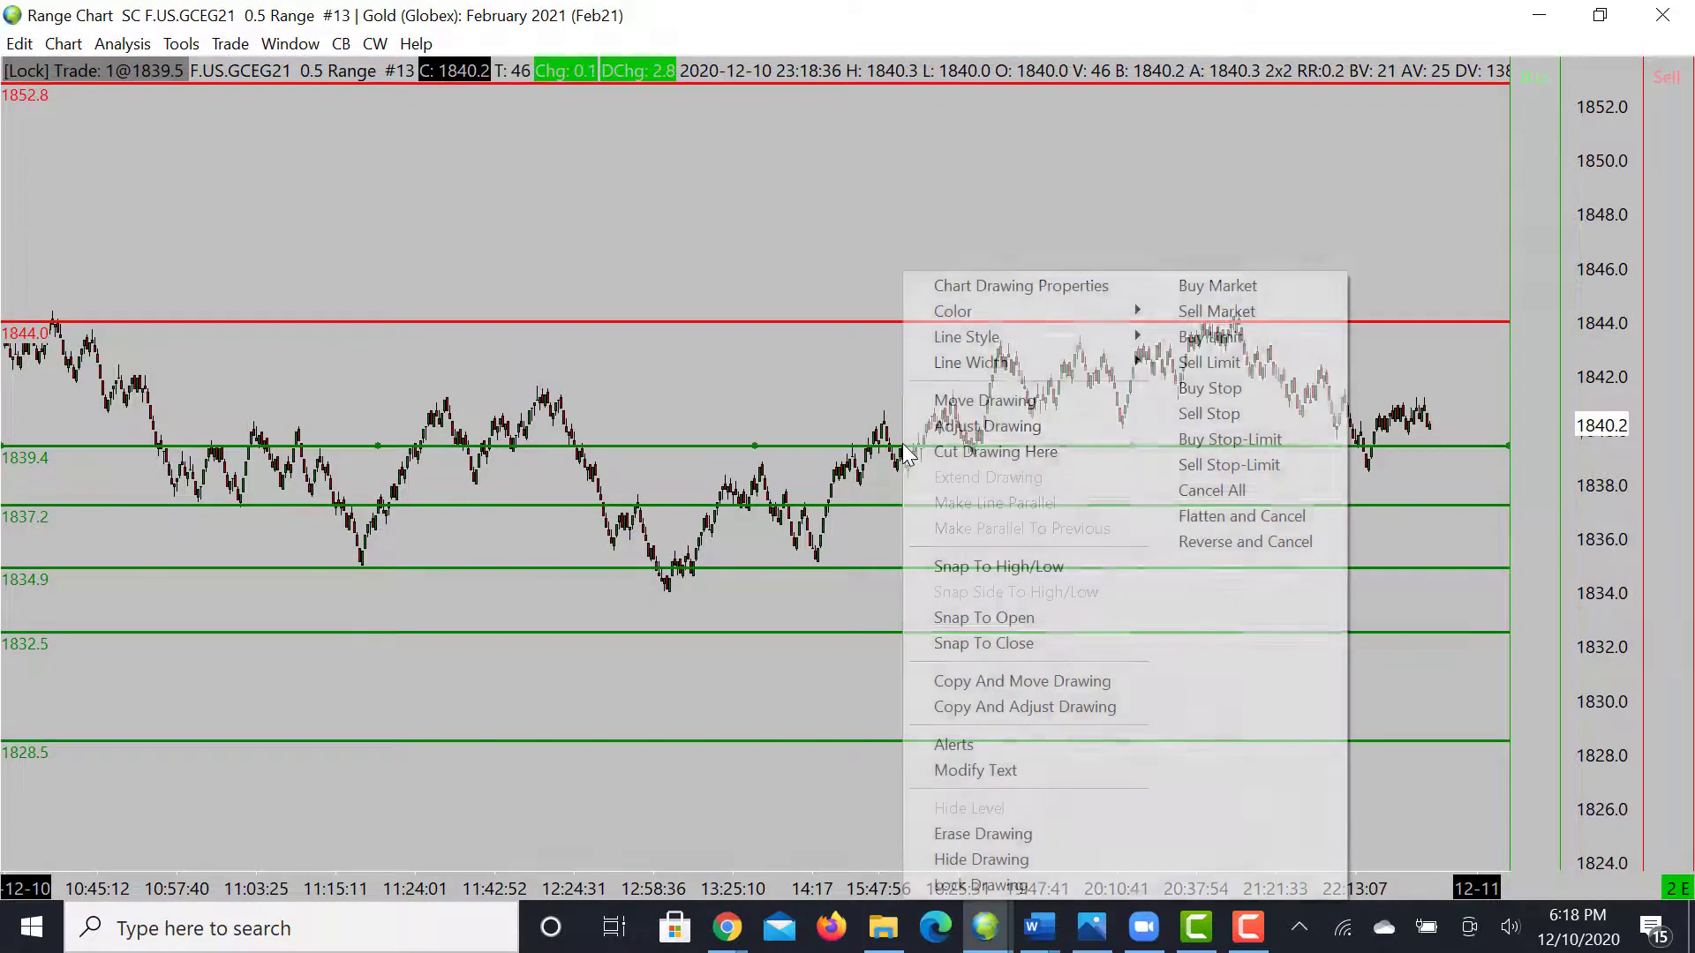
{"action": "left_click", "coordinate": [927, 834]}
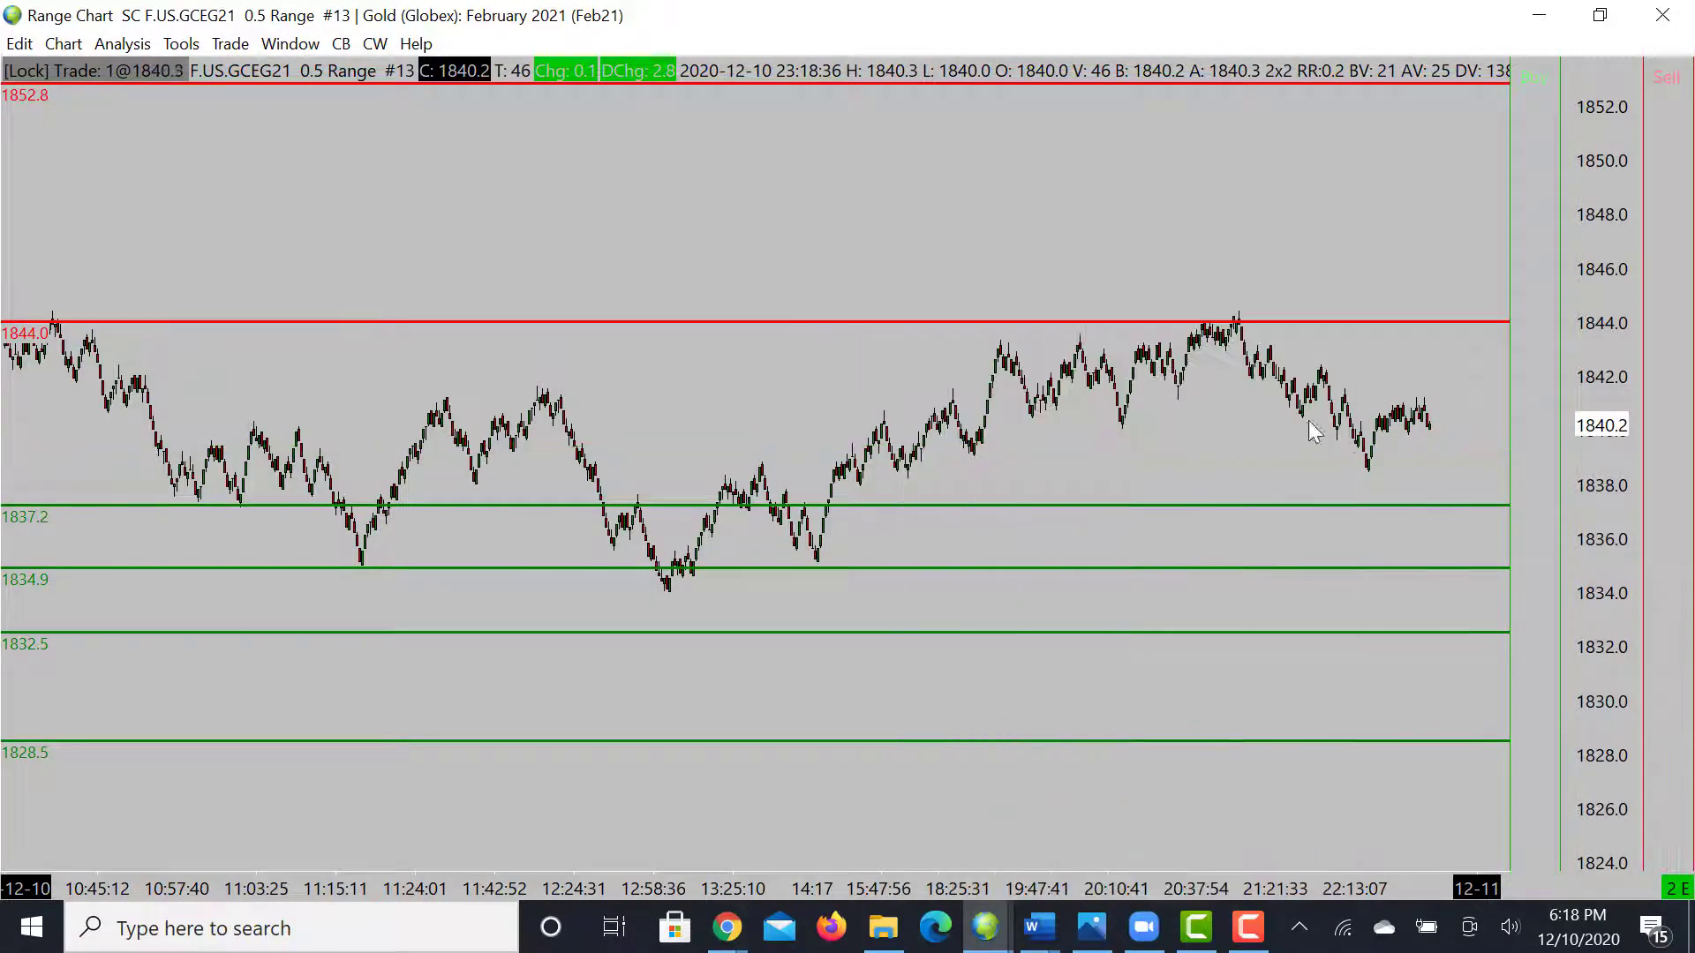
Draw arrows projecting a W-shaped bounce off the 1837.2 support, and compress the time scale to compare earlier price action
{"action": "mouse_move", "coordinate": [1422, 415]}
{"action": "left_mouse_down"}
{"action": "mouse_move", "coordinate": [1433, 507]}
{"action": "mouse_move", "coordinate": [1460, 492]}
{"action": "mouse_move", "coordinate": [1476, 400]}
{"action": "left_mouse_up"}
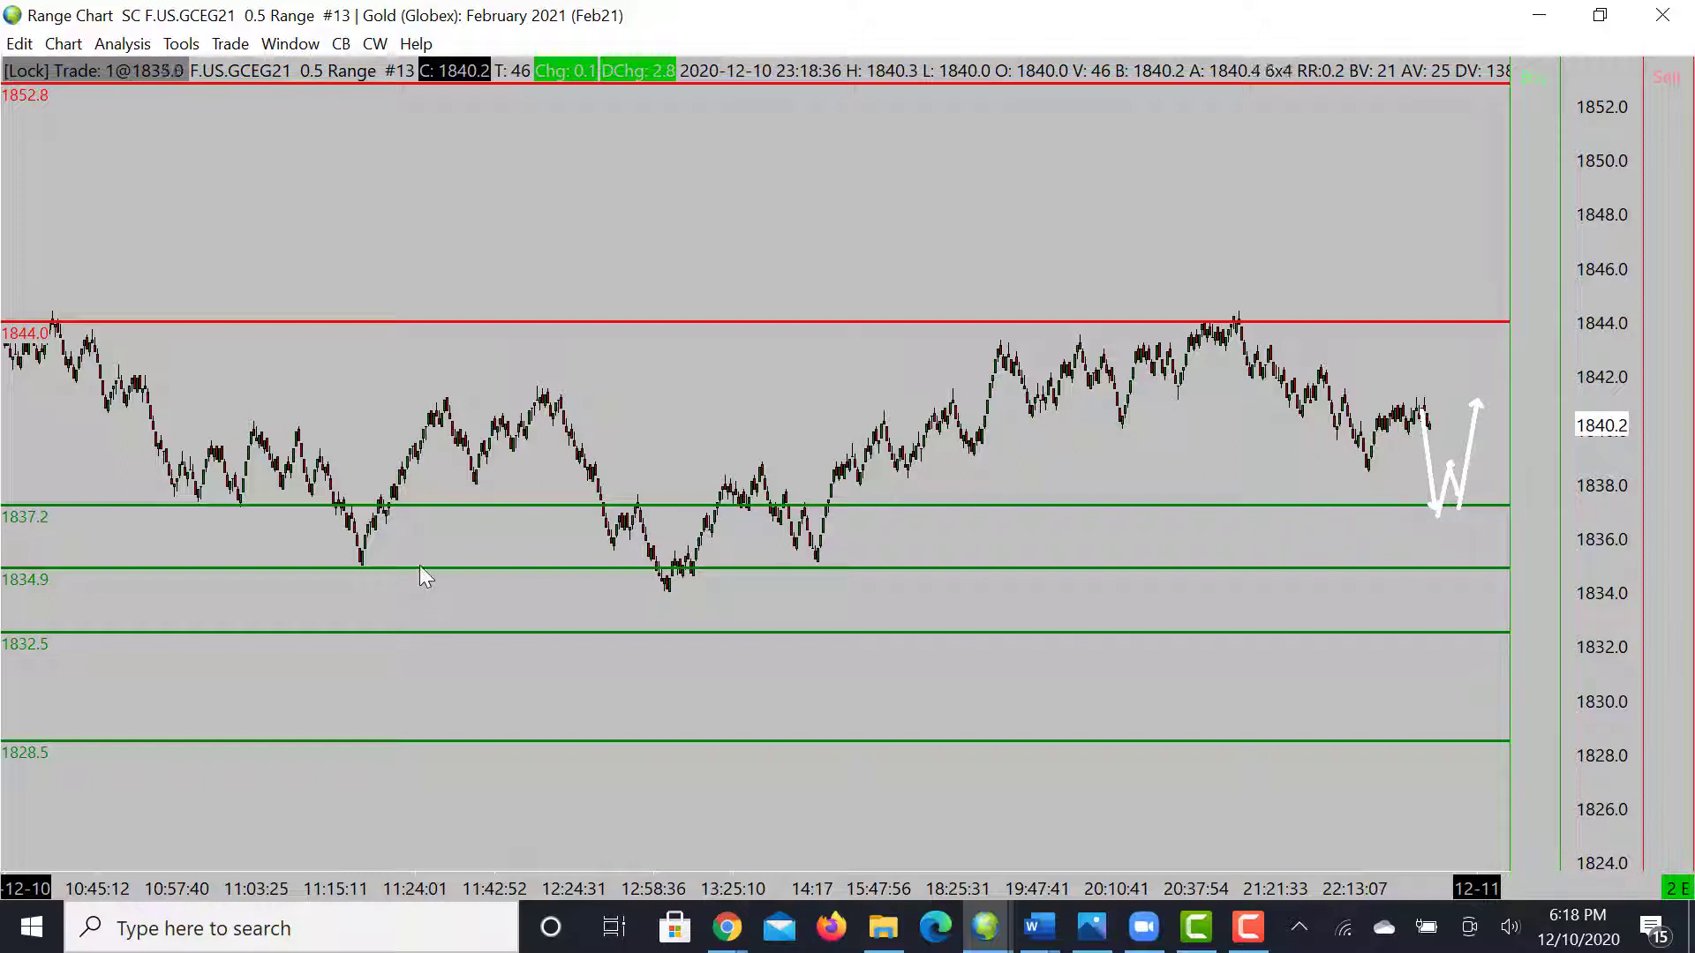
{"action": "left_click_drag", "start_coordinate": [419, 565], "coordinate": [1325, 590]}
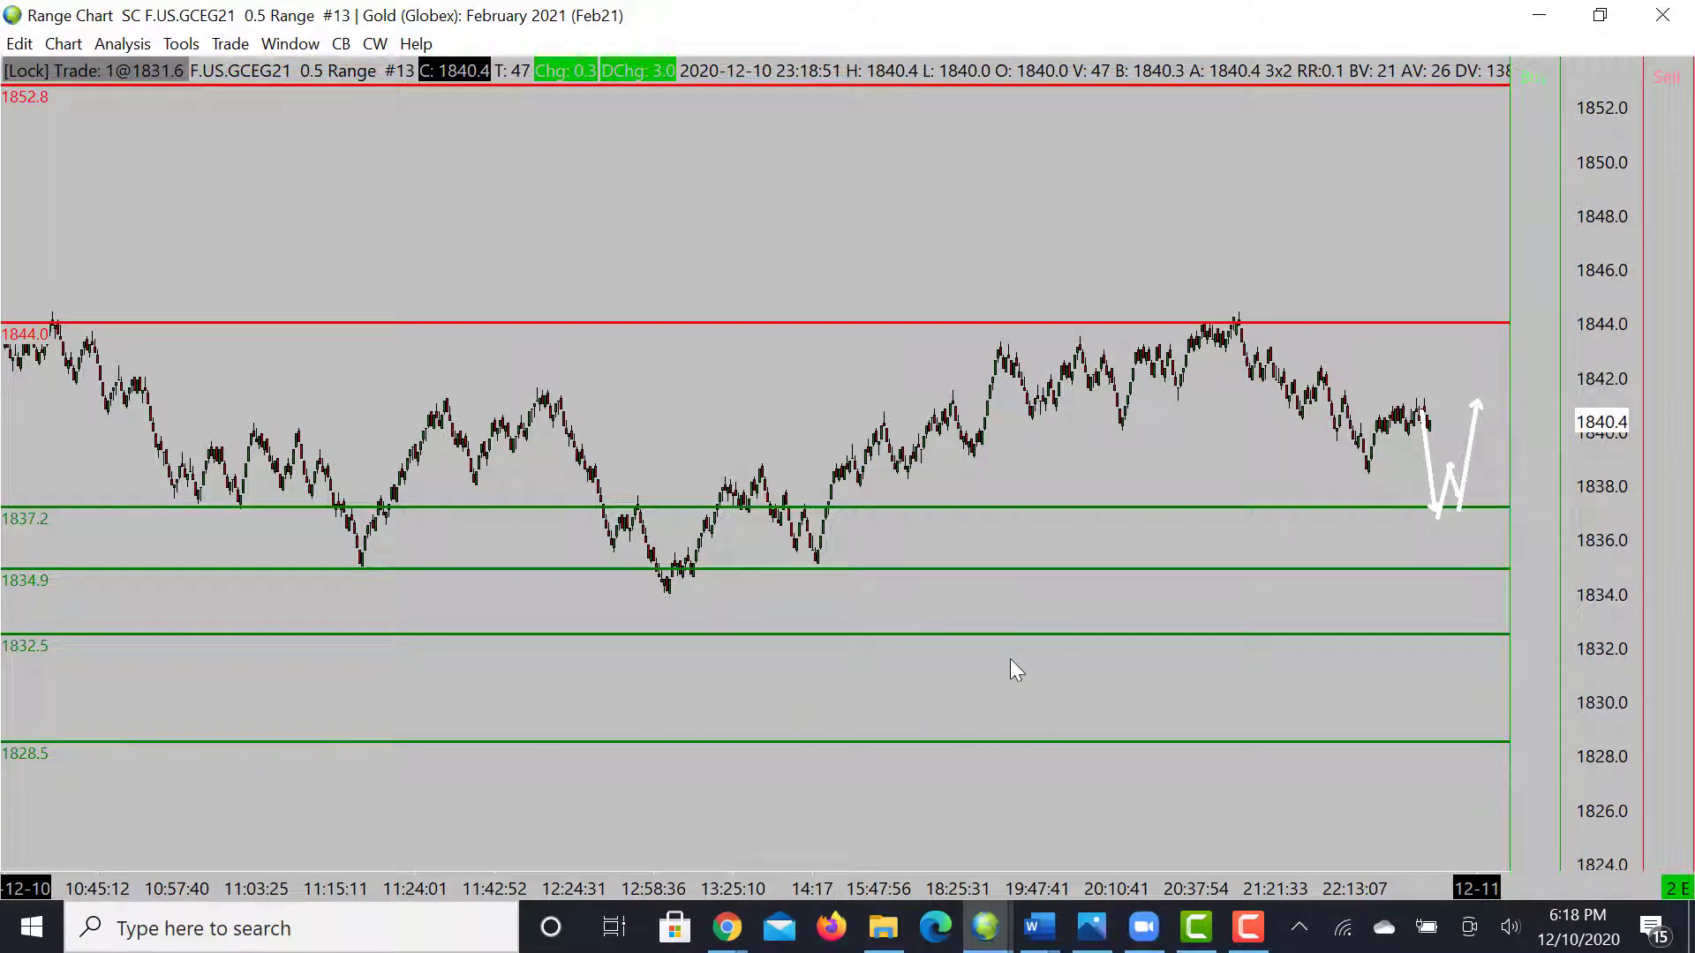
{"action": "left_click_drag", "start_coordinate": [845, 880], "coordinate": [904, 874]}
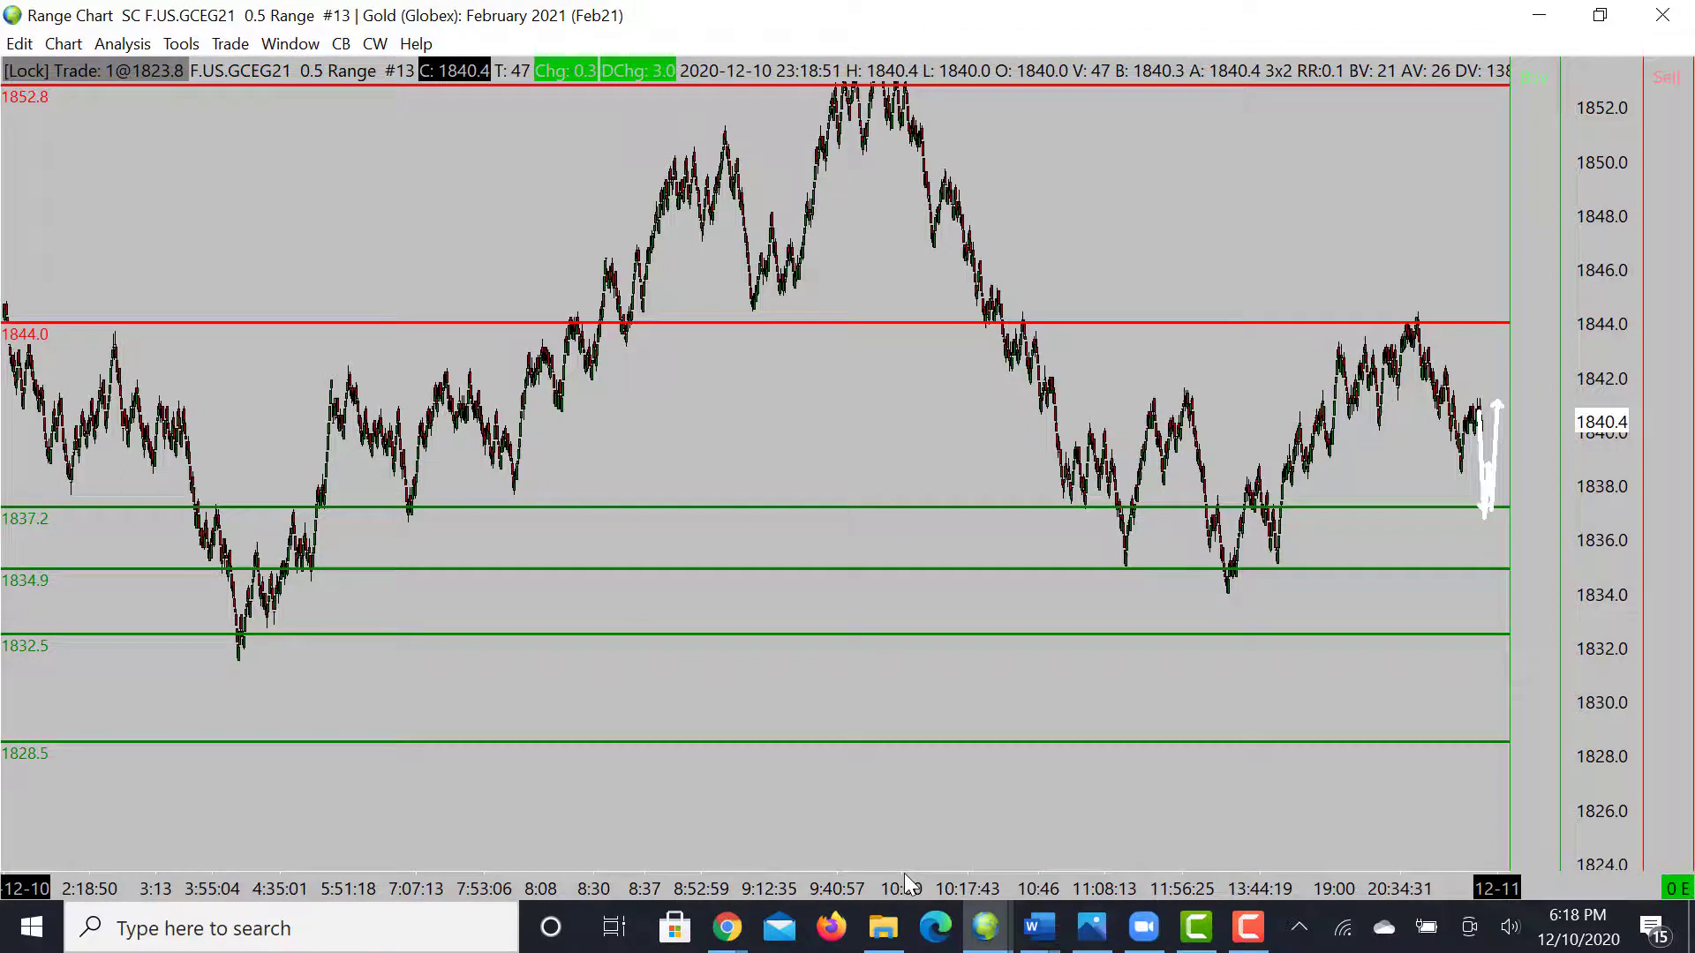